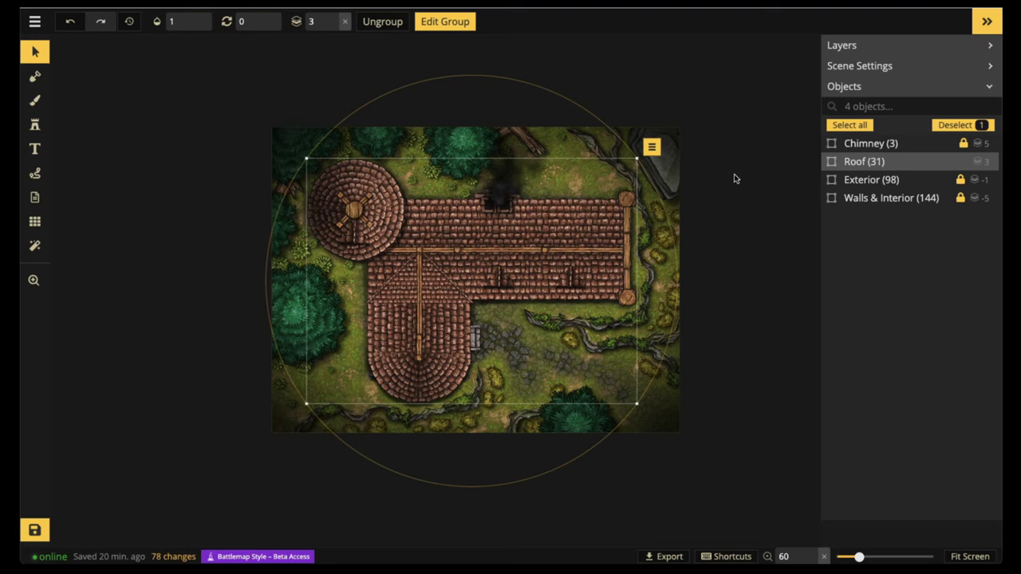
Step: Toggle the Roof group's opacity between 1 and 0.01 to preview the house interior, and reset the opacity
{"action": "left_click", "coordinate": [734, 177]}
{"action": "scroll", "coordinate": [532, 245], "scroll_direction": "up", "scroll_amount": 3}
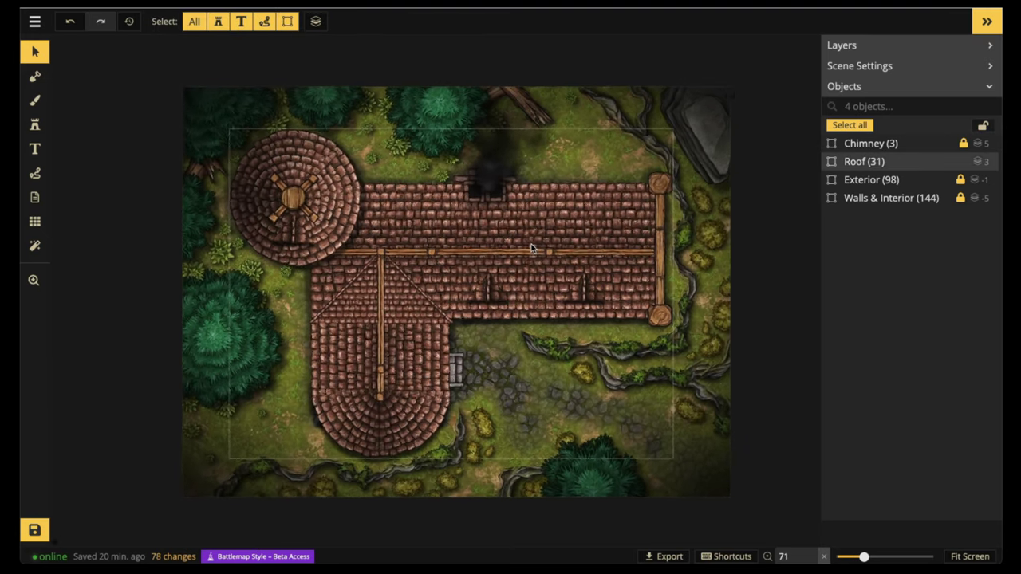
{"action": "scroll", "coordinate": [532, 248], "scroll_direction": "up", "scroll_amount": 2}
{"action": "scroll", "coordinate": [531, 248], "scroll_direction": "up", "scroll_amount": 1}
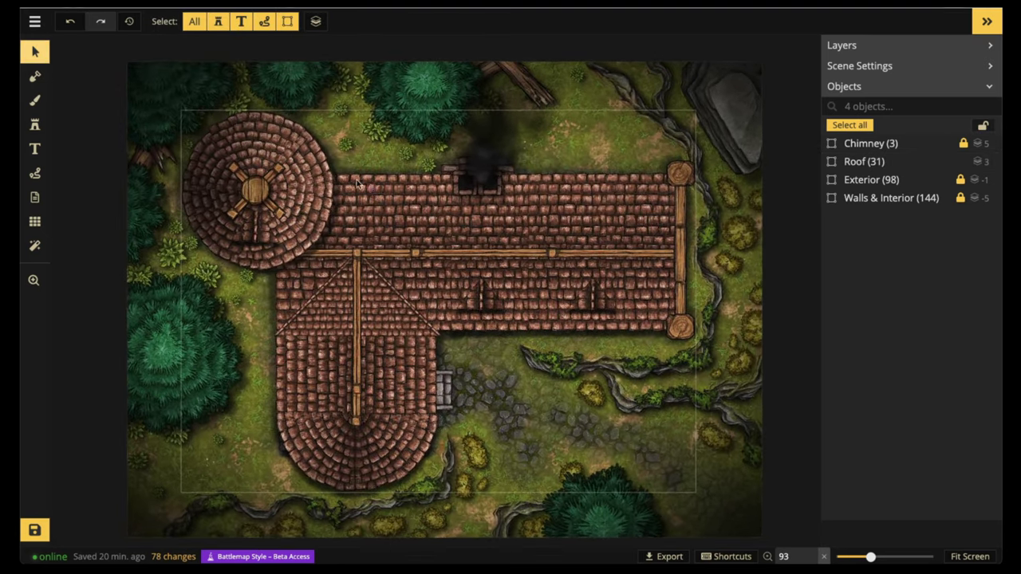
{"action": "left_click", "coordinate": [302, 121]}
{"action": "left_click", "coordinate": [177, 20]}
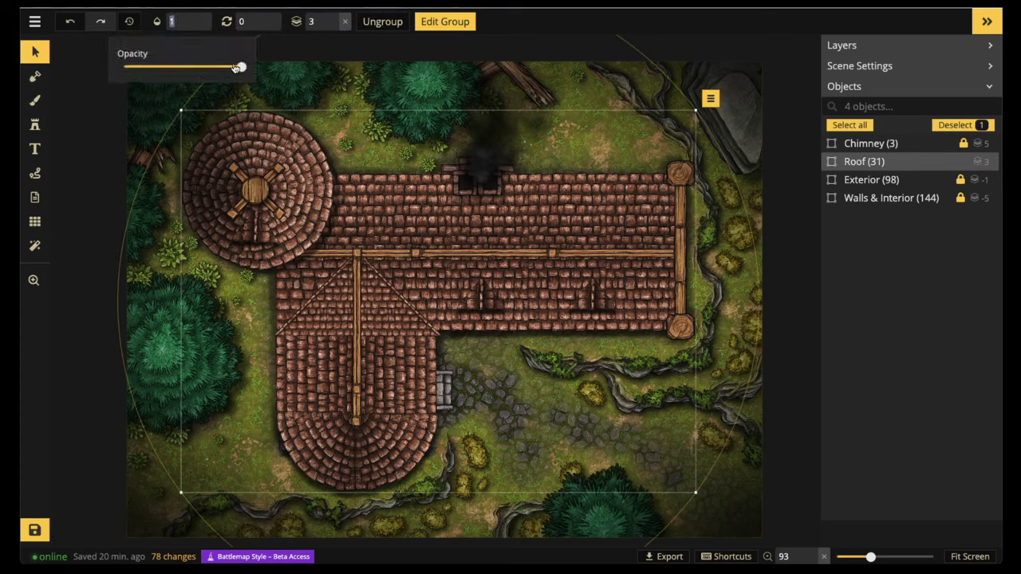
{"action": "left_click_drag", "start_coordinate": [177, 64], "coordinate": [121, 66]}
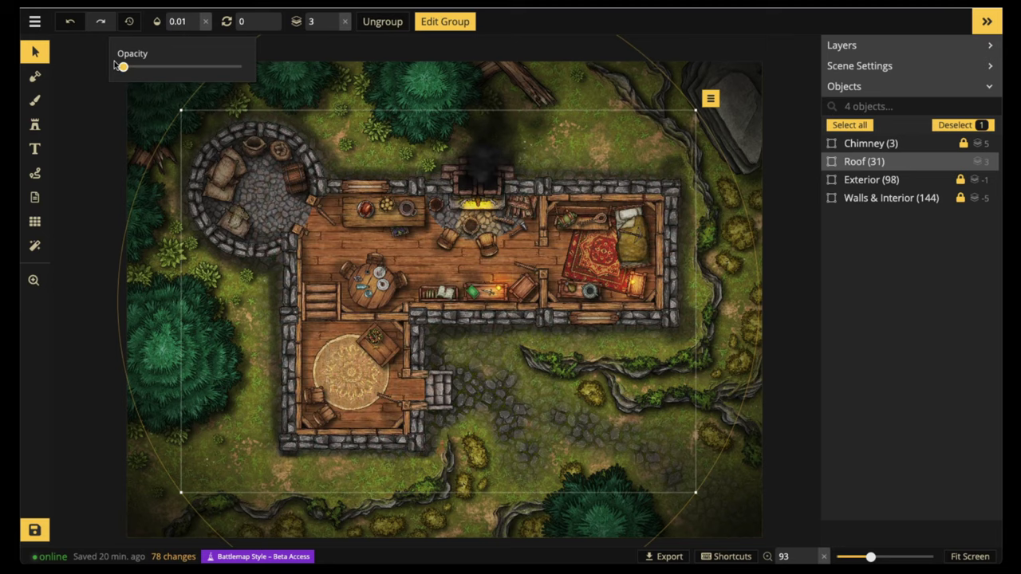
{"action": "left_click_drag", "start_coordinate": [188, 69], "coordinate": [297, 72]}
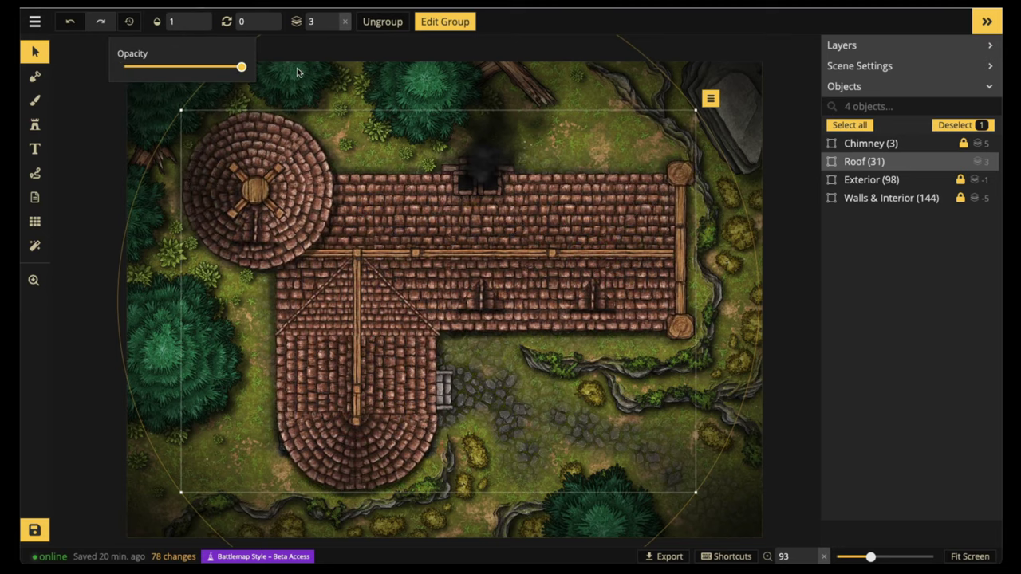
{"action": "left_click_drag", "start_coordinate": [82, 70], "coordinate": [285, 29]}
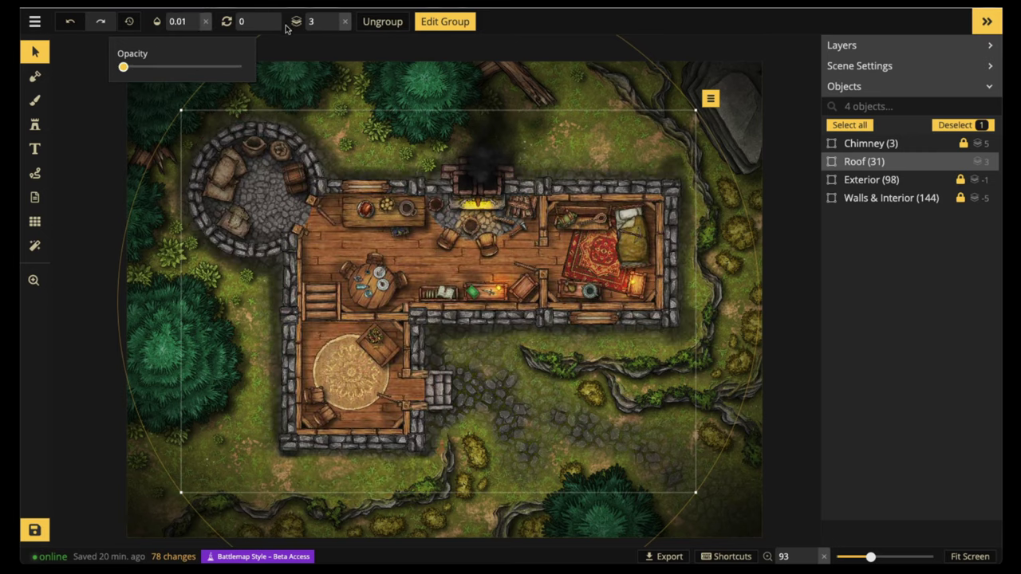
{"action": "left_click", "coordinate": [203, 24]}
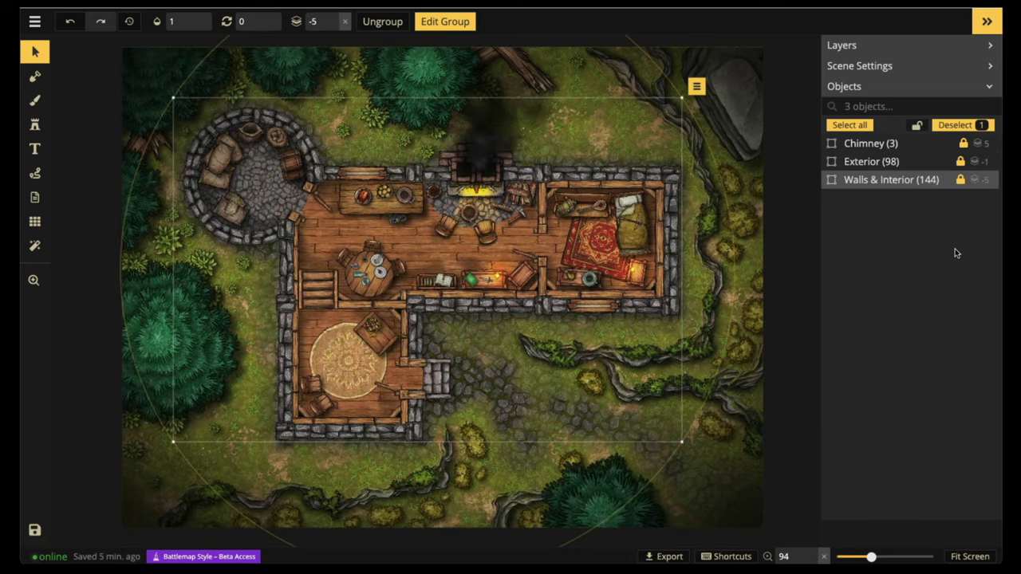
Step: Place Slate Roofs stamp variant 13 over the main room at size 100, rotation 270 and layer 4
{"action": "key", "text": "Escape"}
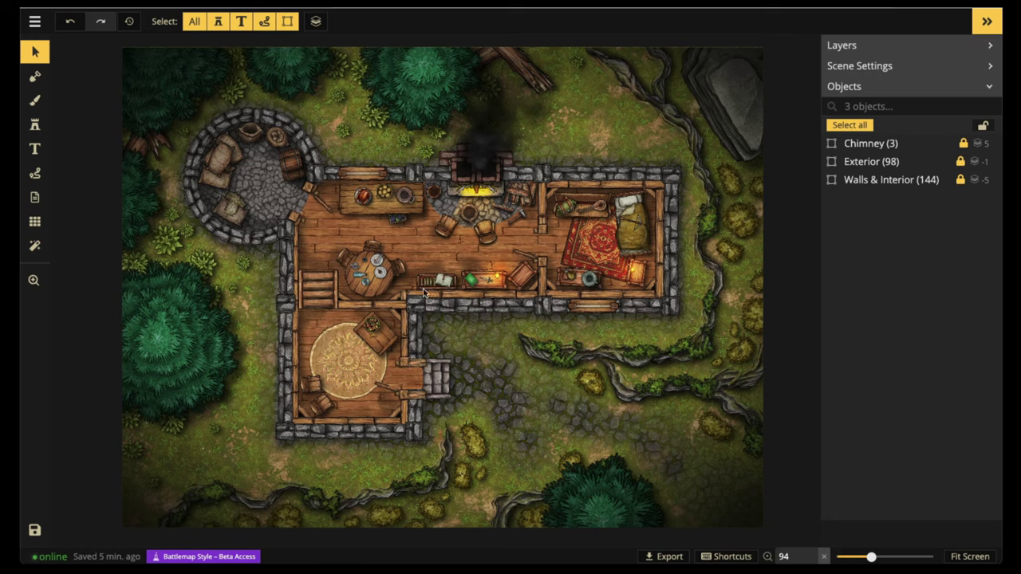
{"action": "left_click", "coordinate": [36, 125]}
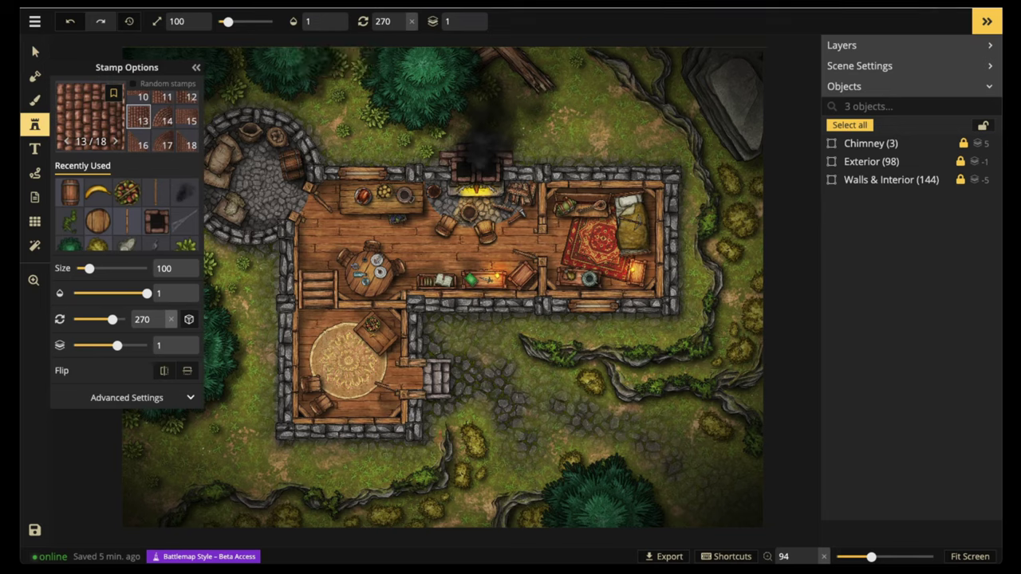
{"action": "left_click", "coordinate": [469, 18]}
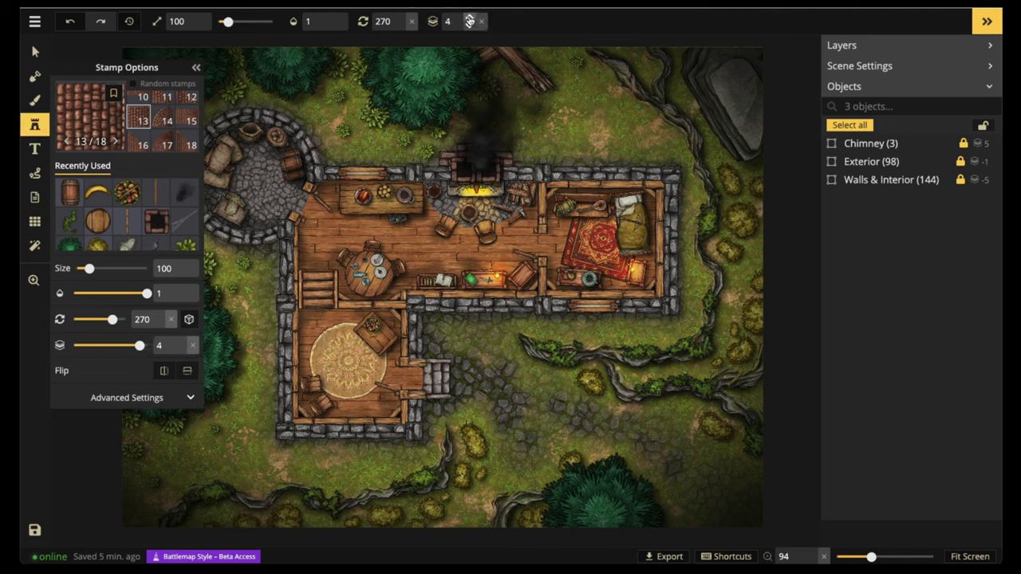
{"action": "left_click", "coordinate": [394, 215]}
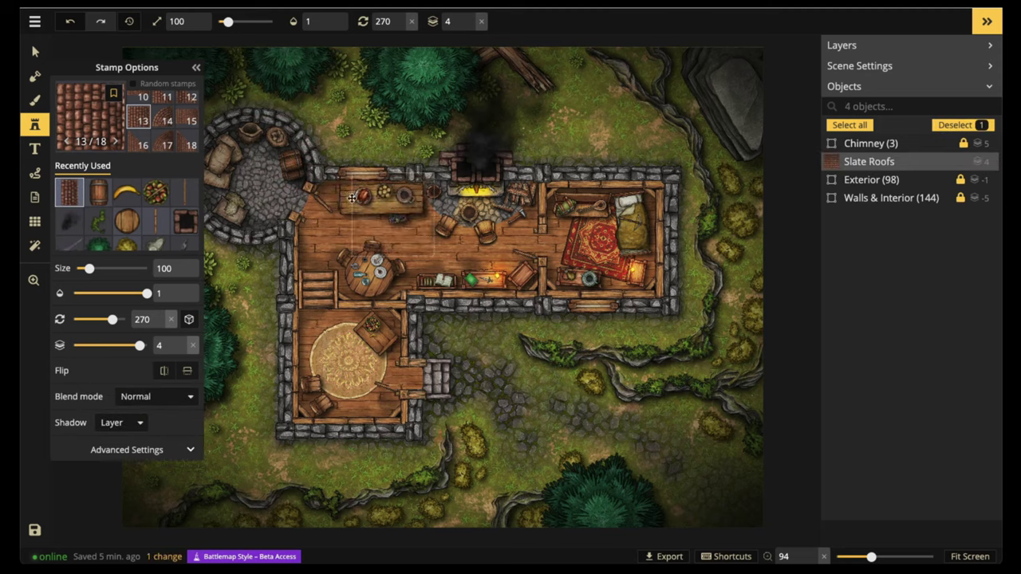
Step: Move the slate roof tile to the house's southeast corner and put it on layer 3
{"action": "left_click", "coordinate": [34, 51]}
{"action": "left_click_drag", "start_coordinate": [423, 228], "coordinate": [518, 288]}
{"action": "left_click_drag", "start_coordinate": [450, 288], "coordinate": [667, 292]}
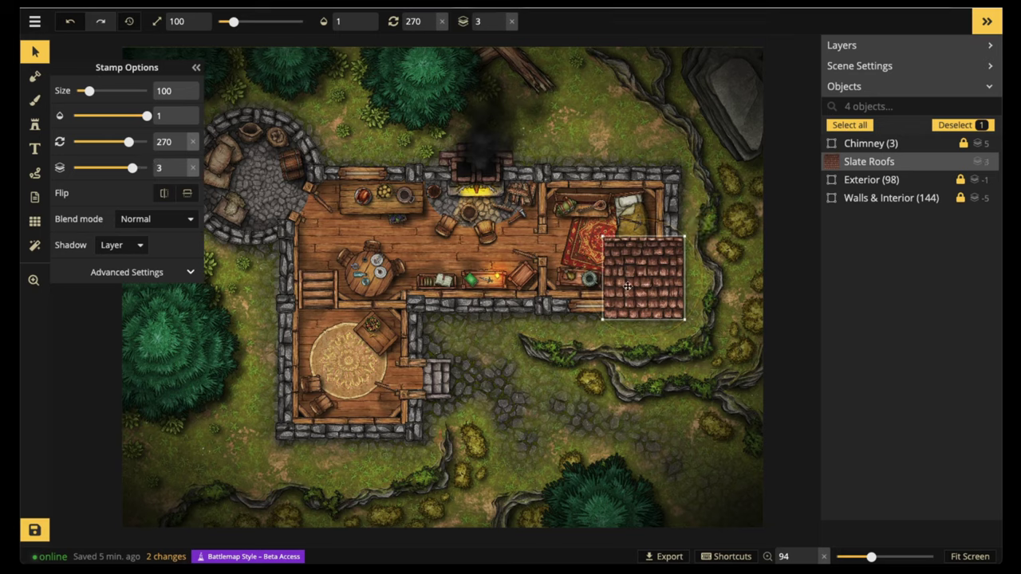
Step: Duplicate the roof tile westward in a row of five to cover the southern half of the main building
{"action": "key", "text": "ctrl+v"}
{"action": "left_click_drag", "start_coordinate": [592, 284], "coordinate": [566, 278]}
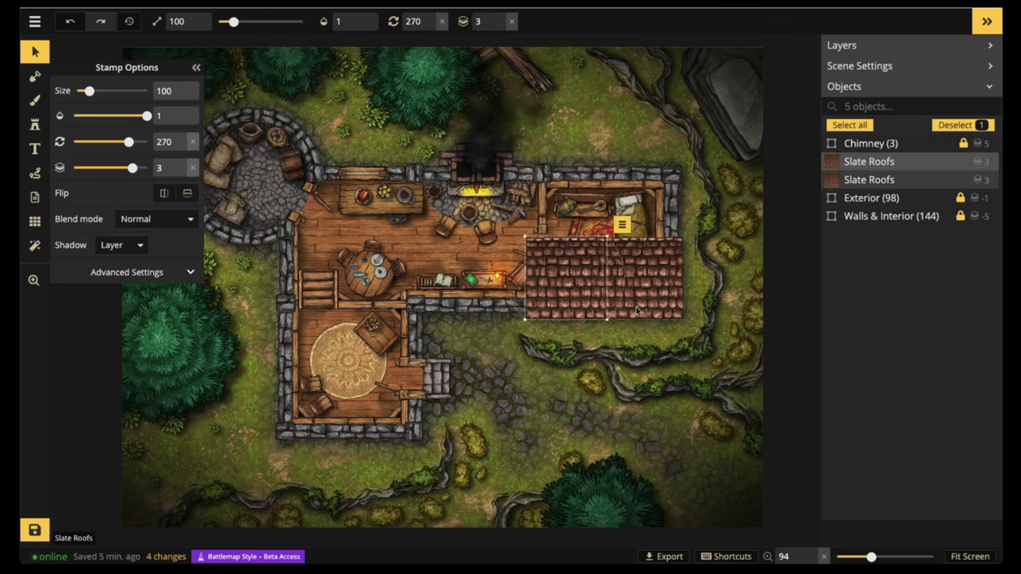
{"action": "key", "text": "ctrl+d"}
{"action": "key", "text": "ctrl+d"}
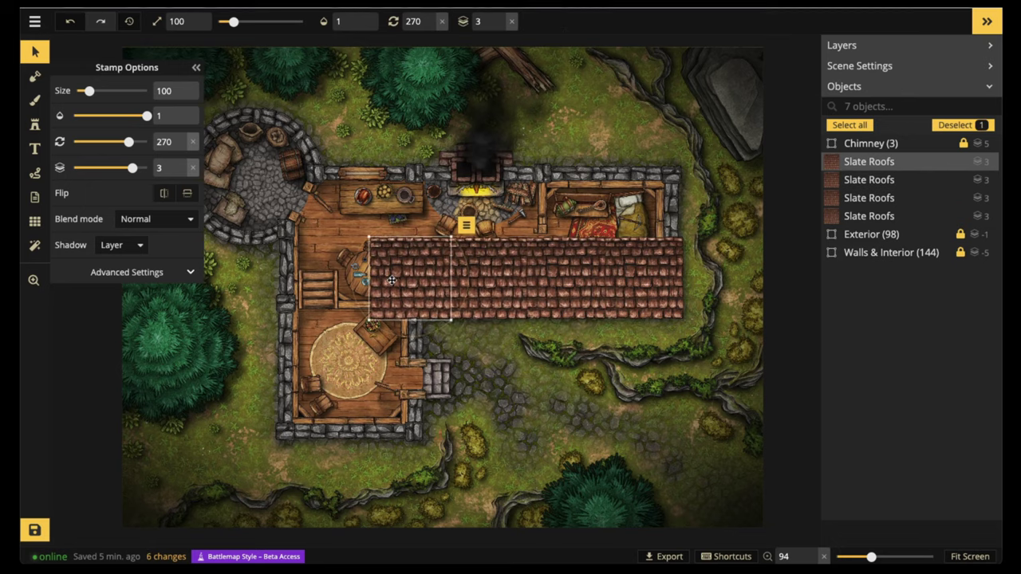
{"action": "key", "text": "ctrl+d"}
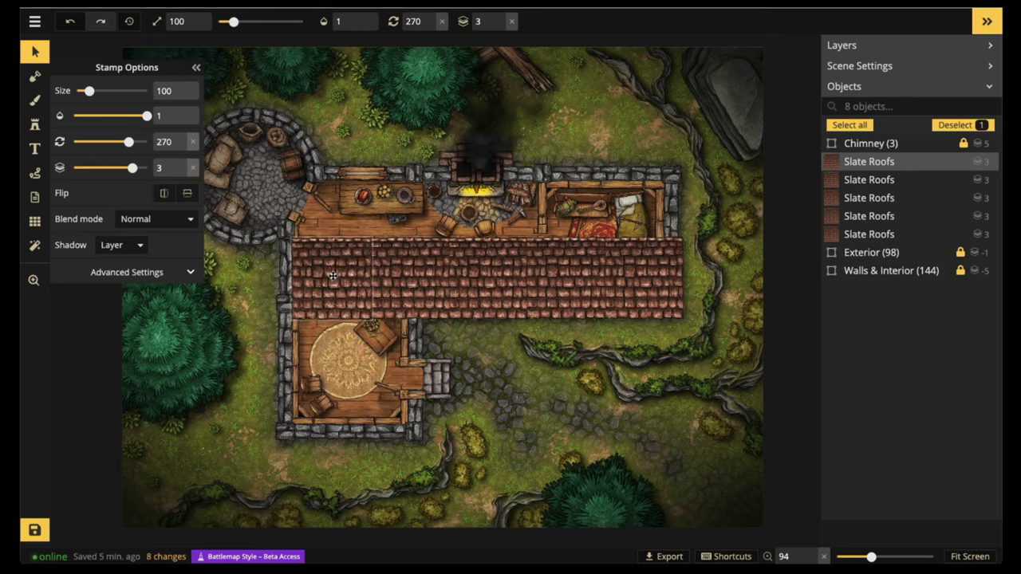
Step: Stretch the westernmost roof tile to a height of 125 and shift it out to the house's west wall
{"action": "left_click", "coordinate": [126, 272]}
{"action": "left_click", "coordinate": [106, 296]}
{"action": "left_click_drag", "start_coordinate": [119, 342], "coordinate": [124, 341]}
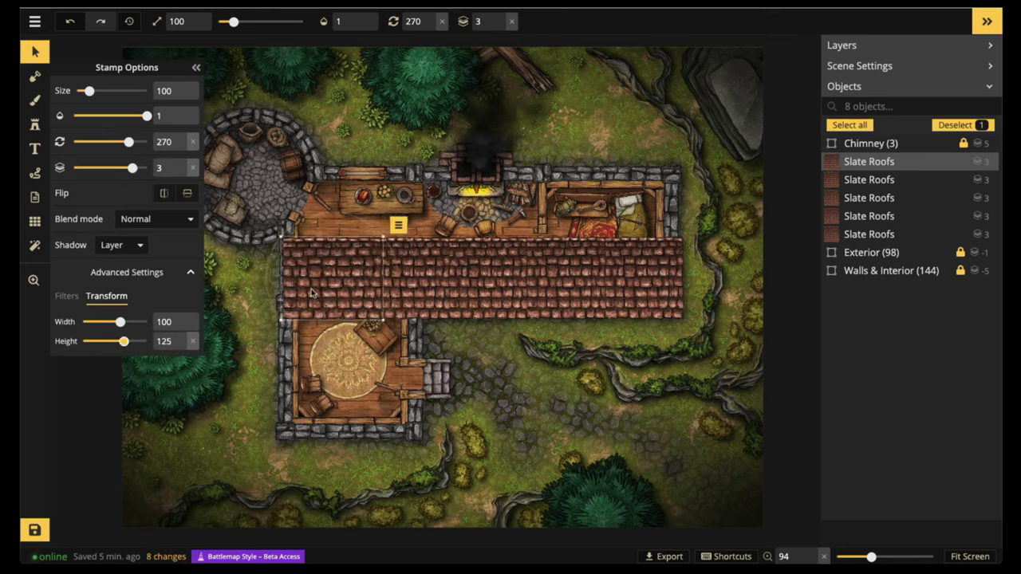
{"action": "left_click_drag", "start_coordinate": [340, 283], "coordinate": [331, 283]}
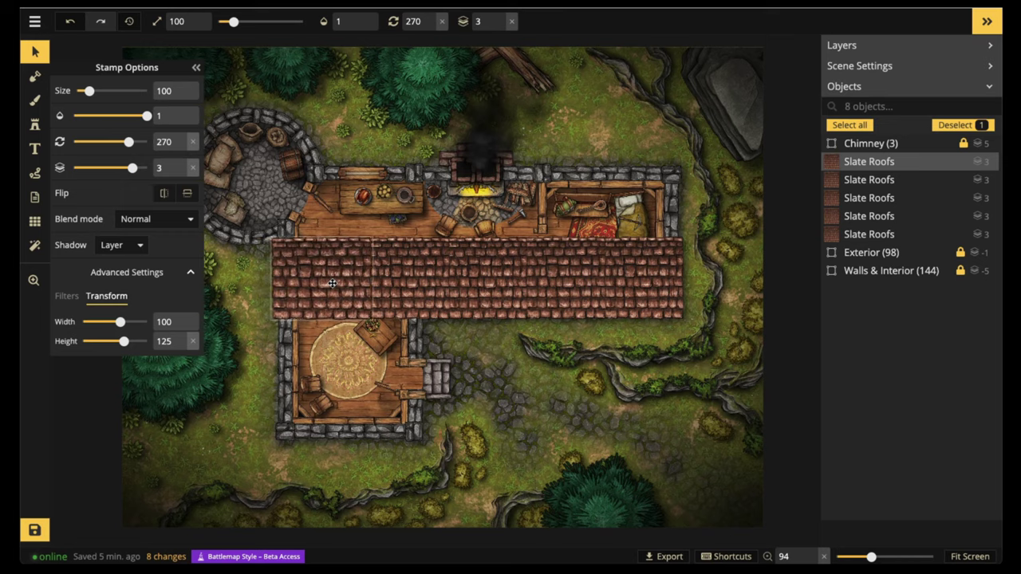
Step: Duplicate all five roof tiles, place the copies over the northern half of the main building and flip them
{"action": "left_click", "coordinate": [407, 272], "text": "shift"}
{"action": "left_click", "coordinate": [519, 275], "text": "shift"}
{"action": "left_click", "coordinate": [569, 275], "text": "shift"}
{"action": "left_click", "coordinate": [626, 274], "text": "shift"}
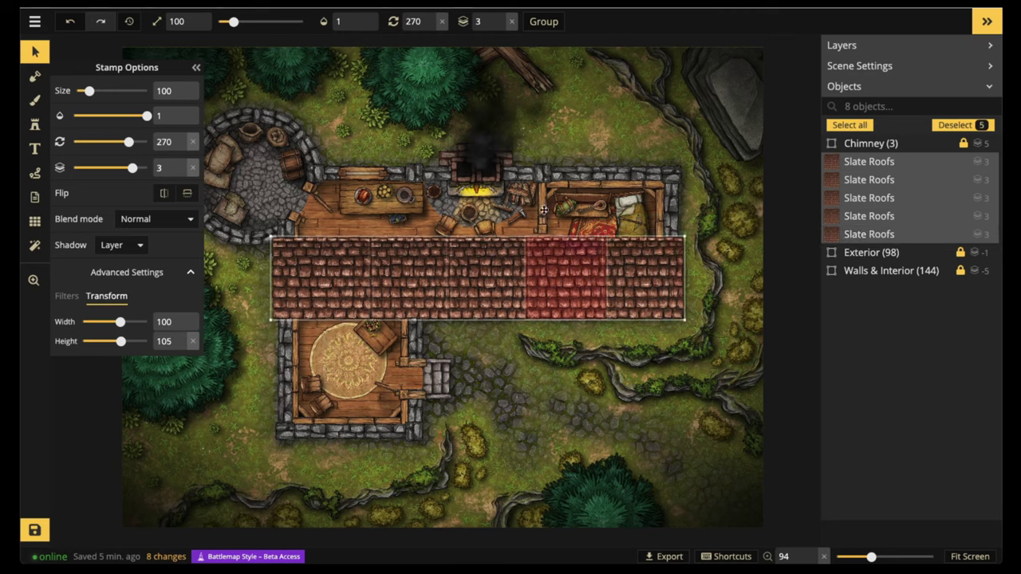
{"action": "key", "text": "ctrl+v"}
{"action": "left_click_drag", "start_coordinate": [484, 142], "coordinate": [383, 210]}
{"action": "left_click", "coordinate": [166, 194]}
{"action": "left_click", "coordinate": [323, 203]}
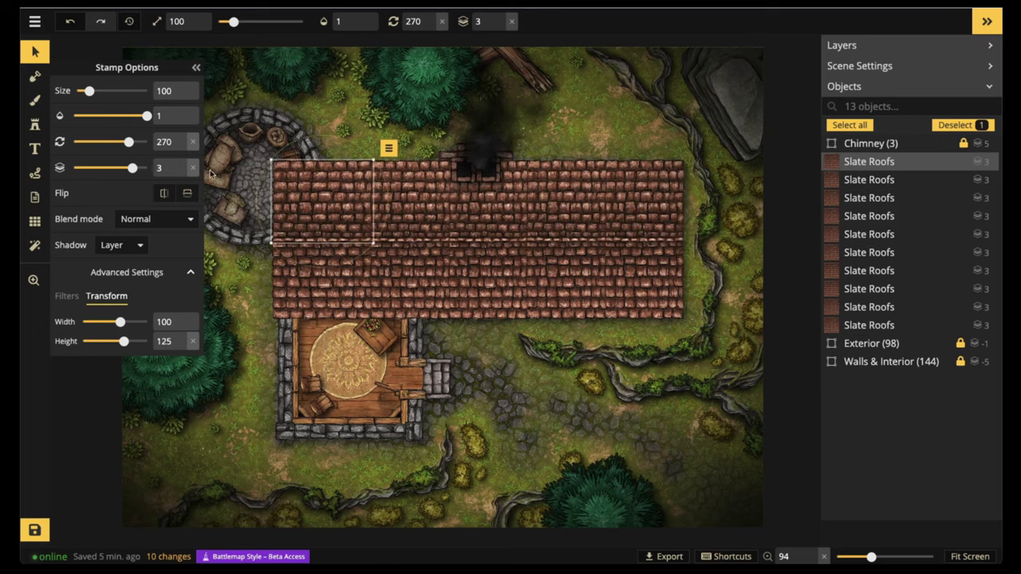
Step: Place the round Slates Roofs stamp, variant 4 of the Composite Roofs set, over the circular tower on layer 4
{"action": "left_click", "coordinate": [35, 125]}
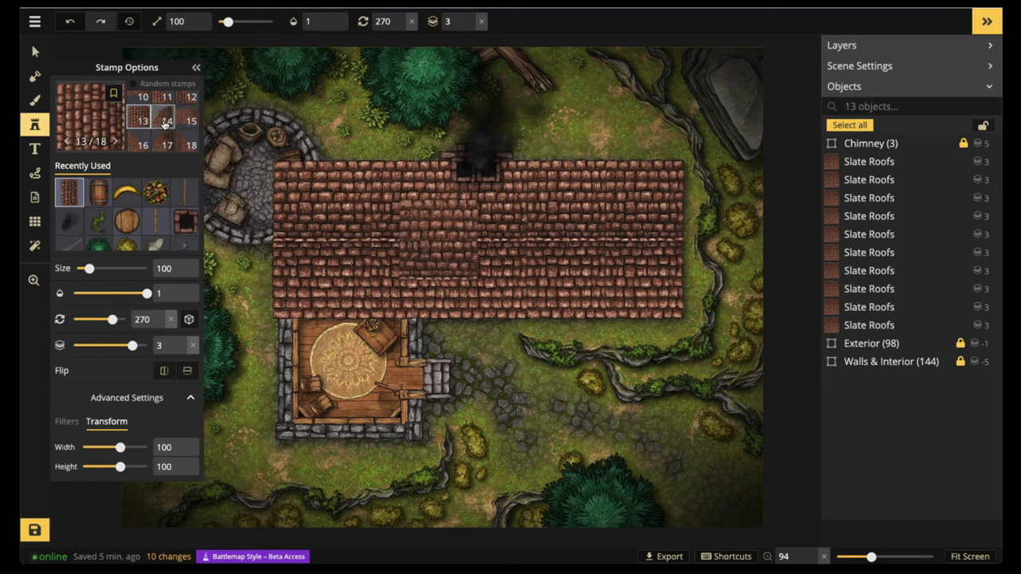
{"action": "left_click", "coordinate": [90, 116]}
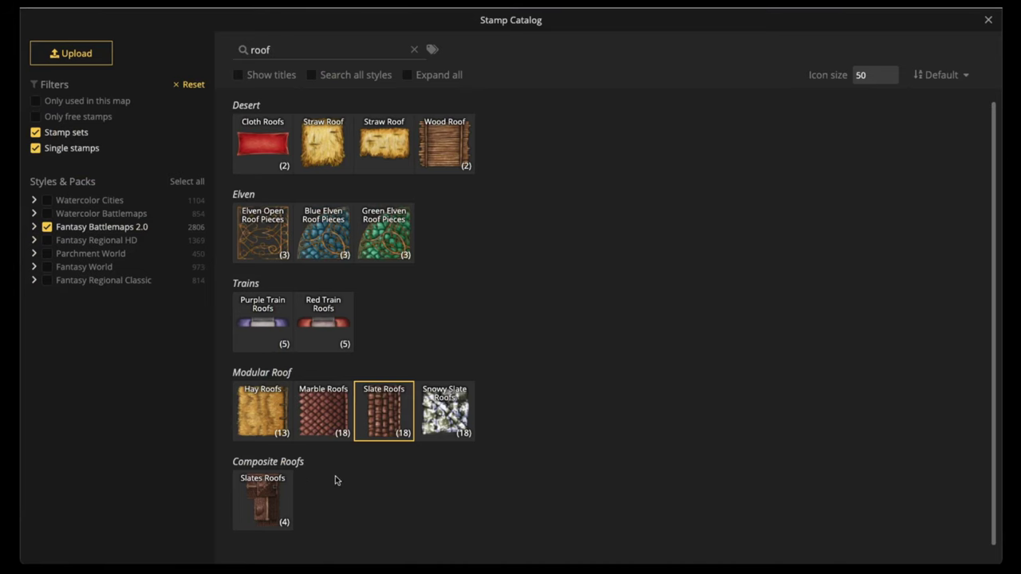
{"action": "left_click", "coordinate": [263, 498]}
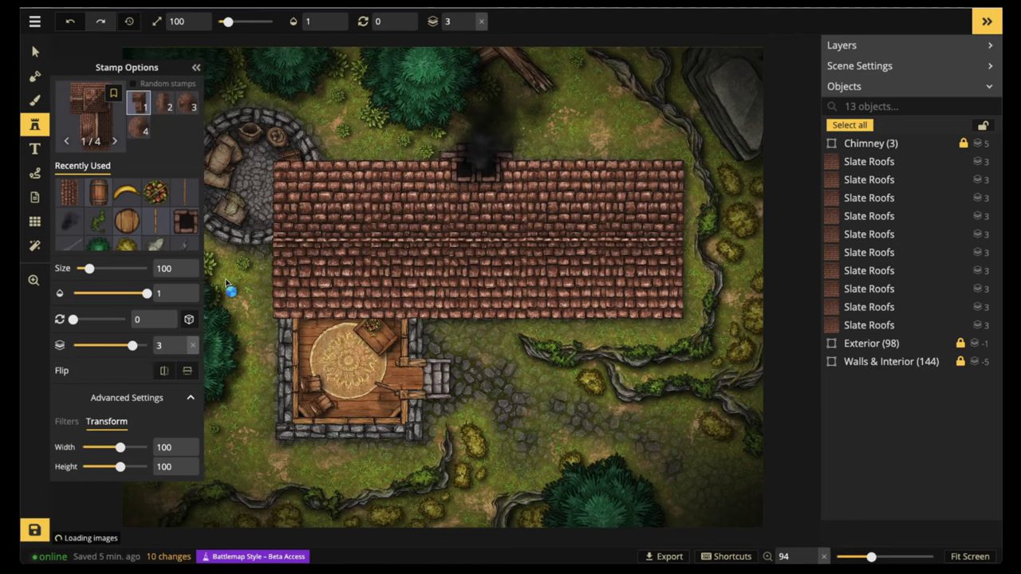
{"action": "left_click", "coordinate": [142, 127]}
{"action": "left_click_drag", "start_coordinate": [408, 206], "coordinate": [626, 216]}
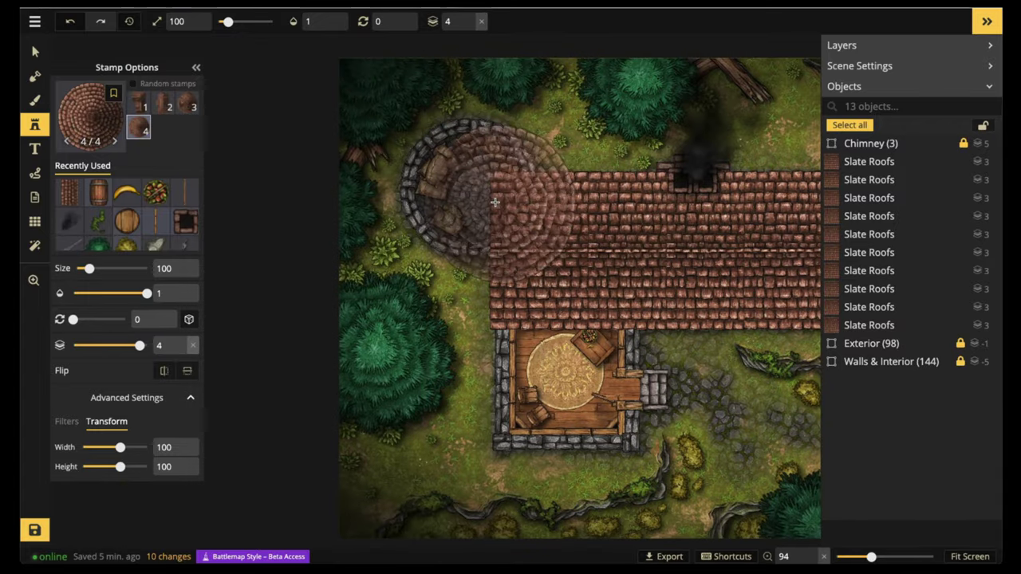
{"action": "left_click", "coordinate": [472, 189]}
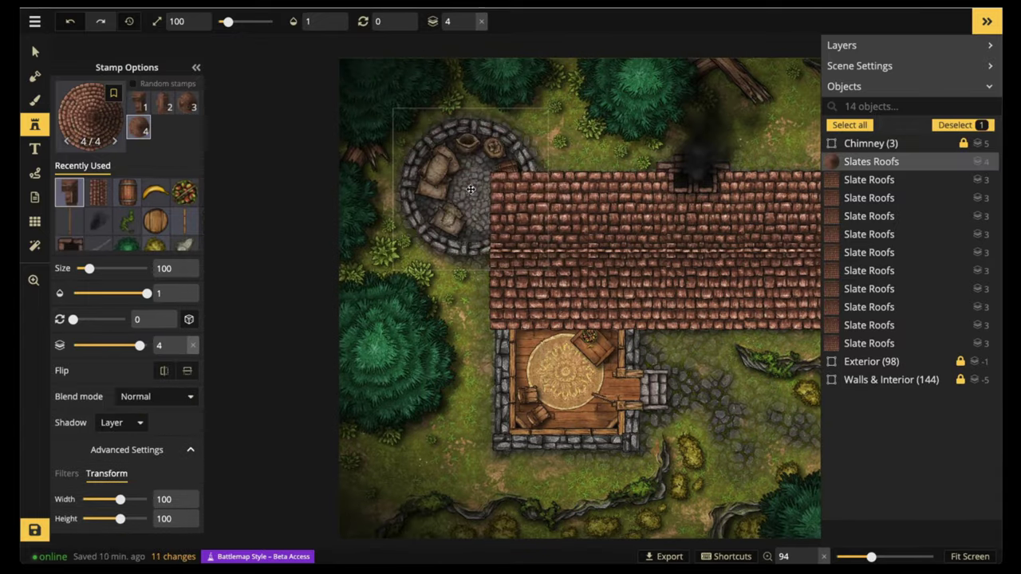
{"action": "left_click", "coordinate": [34, 52]}
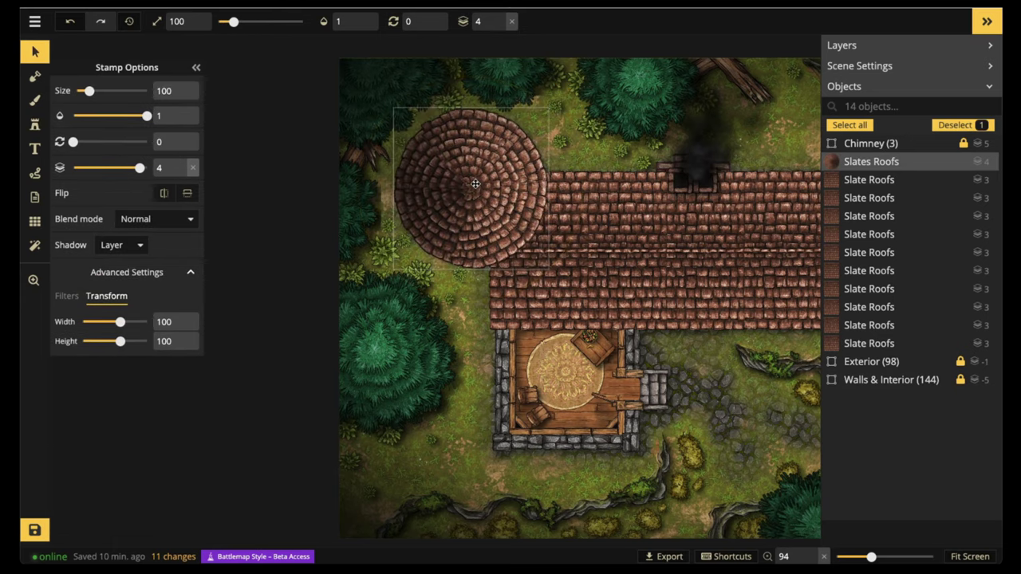
{"action": "left_click", "coordinate": [476, 185]}
Step: Group the round tower roof with all the slate roof tiles and rename the group Roof
{"action": "left_click_drag", "start_coordinate": [566, 281], "coordinate": [420, 244]}
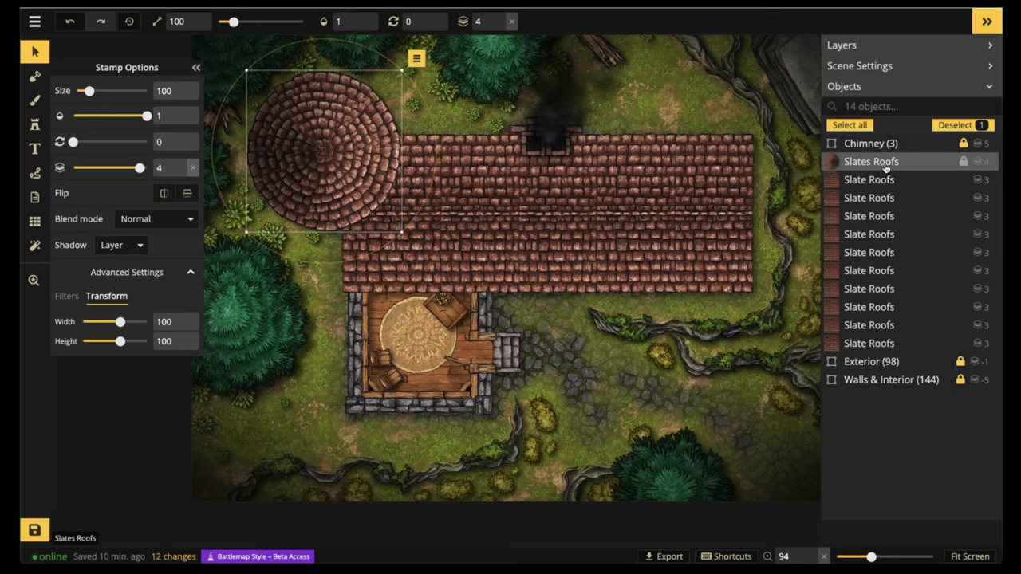
{"action": "left_click", "coordinate": [885, 344], "text": "shift"}
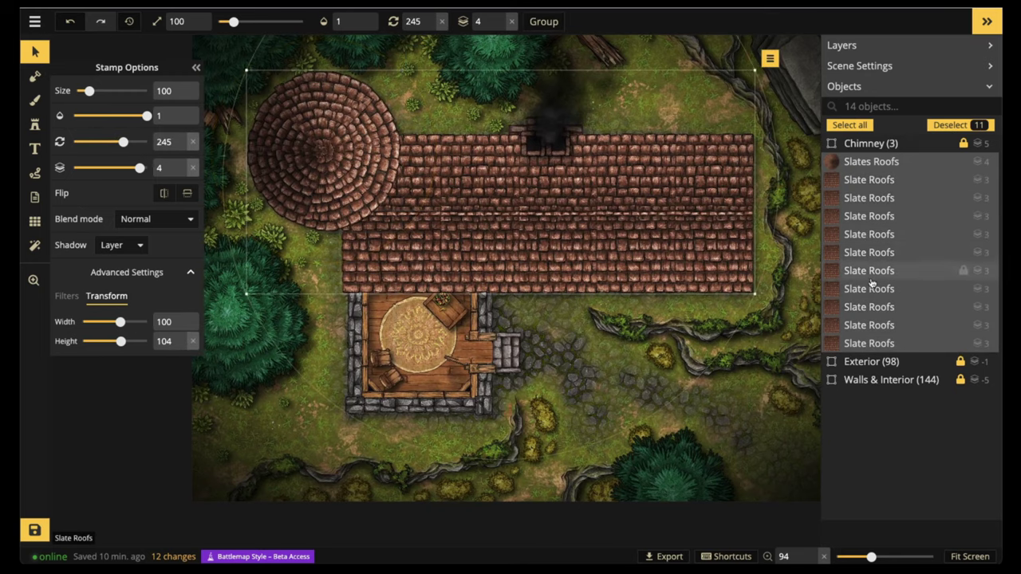
{"action": "left_click", "coordinate": [769, 59]}
{"action": "left_click", "coordinate": [799, 97]}
{"action": "left_click", "coordinate": [770, 58]}
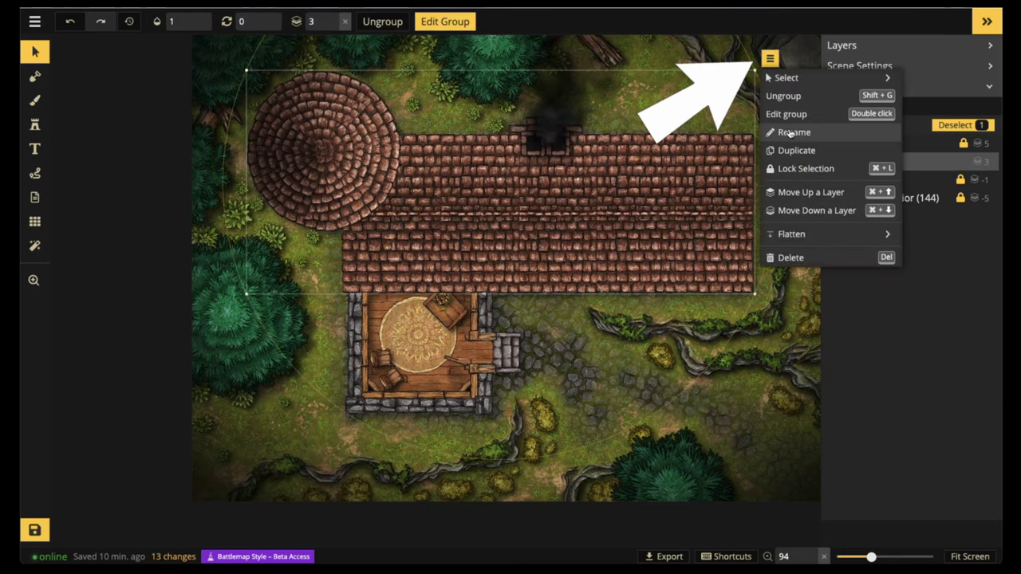
{"action": "left_click", "coordinate": [793, 131]}
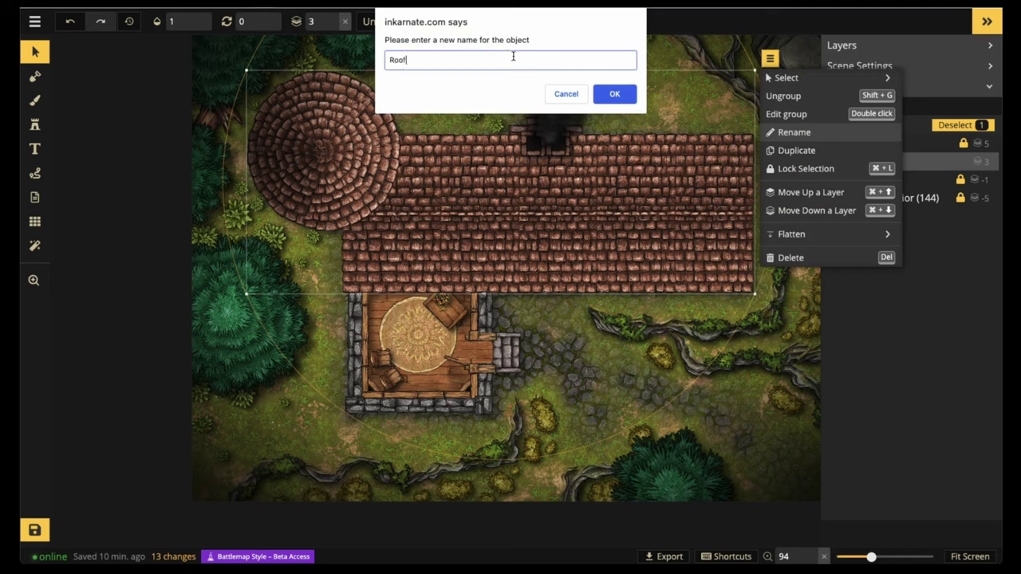
{"action": "left_click", "coordinate": [611, 95]}
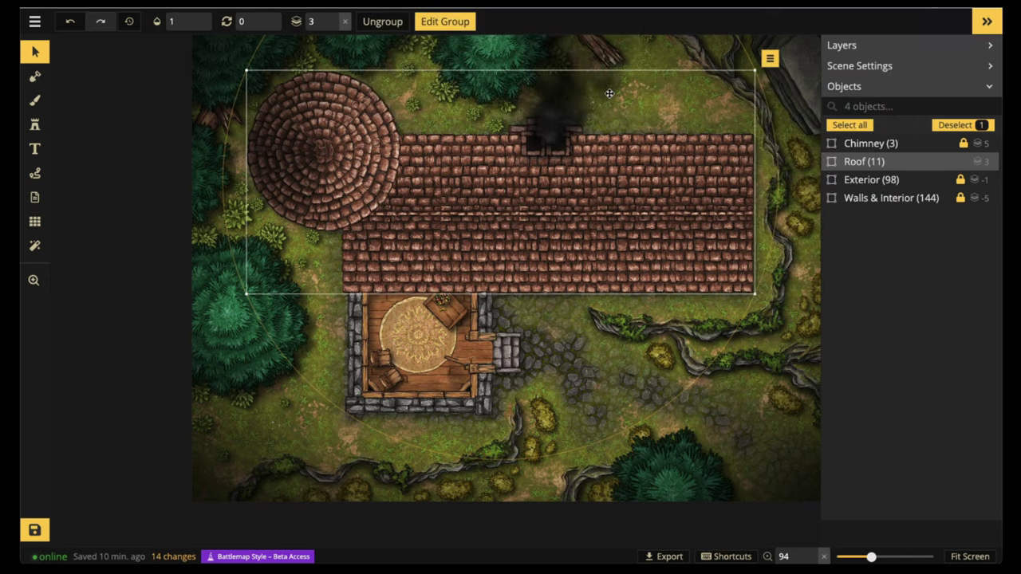
Step: Open the Roof group for editing and activate the Stamp tool with the Slate Roofs set
{"action": "double_click", "coordinate": [863, 164]}
{"action": "left_click", "coordinate": [33, 127]}
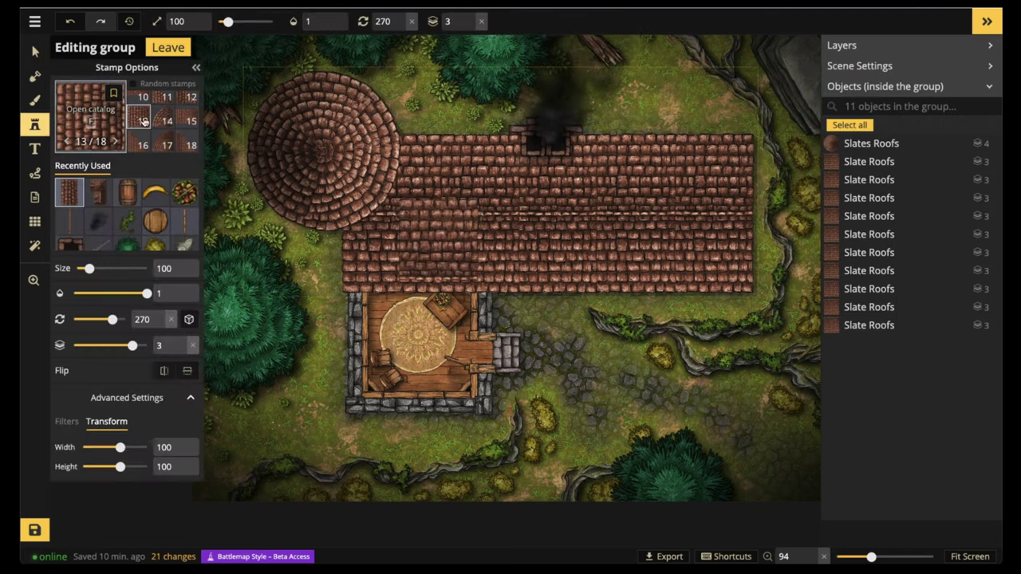
Step: Place two mirrored triangular Slate Roofs stamps, variant 18 at size 70, as a gable where the southern wing meets the main roof
{"action": "scroll", "coordinate": [399, 289], "scroll_direction": "up", "scroll_amount": 3}
{"action": "scroll", "coordinate": [423, 294], "scroll_direction": "down", "scroll_amount": 2}
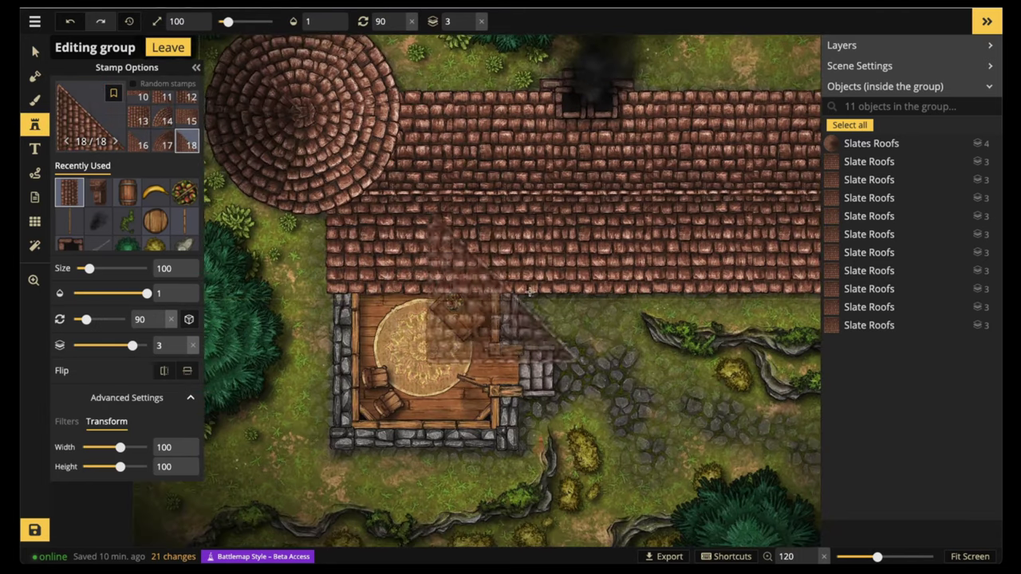
{"action": "scroll", "coordinate": [502, 285], "scroll_direction": "down", "scroll_amount": 4}
{"action": "scroll", "coordinate": [471, 271], "scroll_direction": "up", "scroll_amount": 1}
{"action": "left_click", "coordinate": [473, 245]}
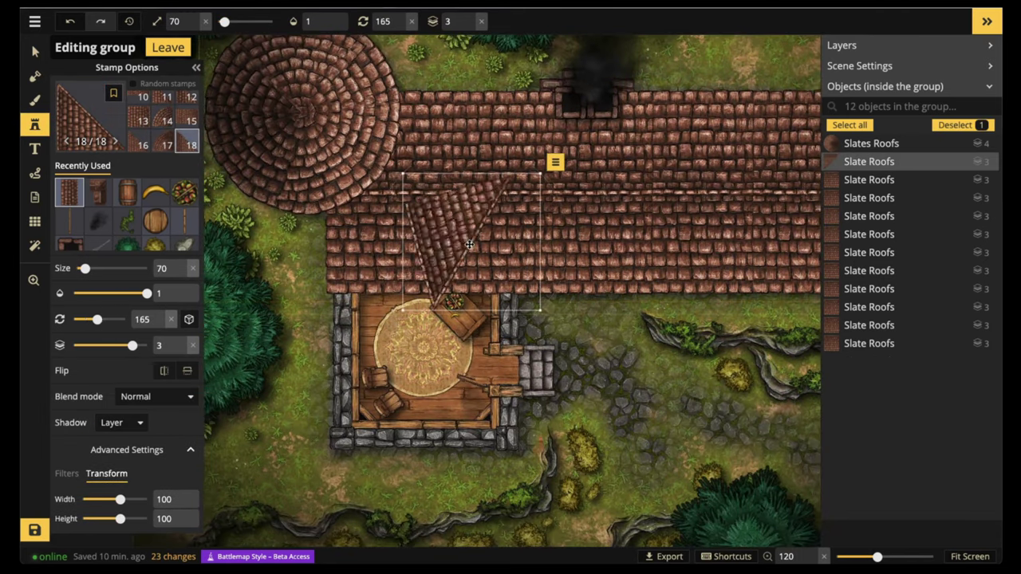
{"action": "left_click", "coordinate": [363, 252]}
{"action": "left_click", "coordinate": [187, 370]}
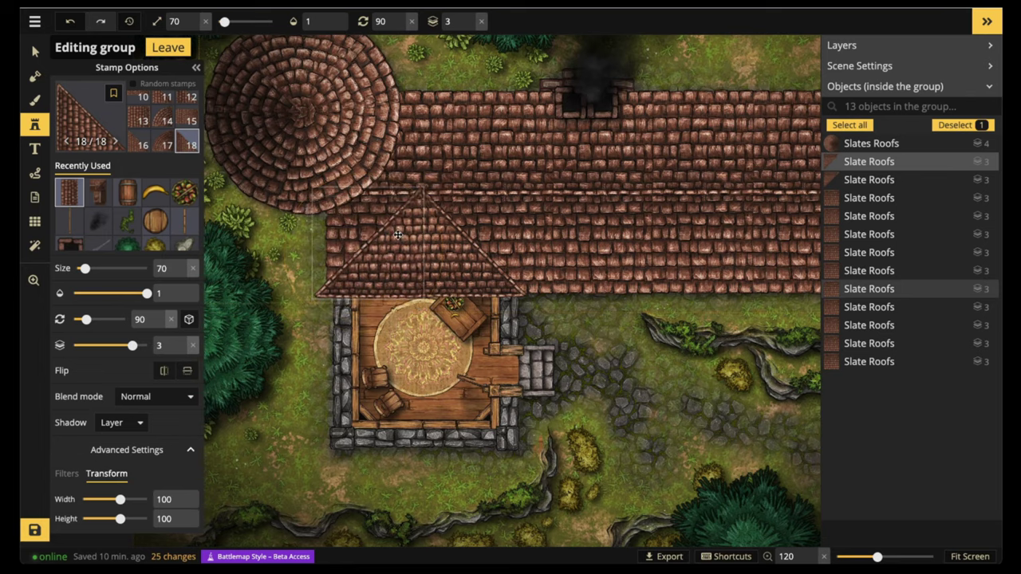
Step: Delete the two triangular roof pieces above the southern wing
{"action": "key", "text": "v"}
{"action": "key", "text": "Delete"}
{"action": "left_click", "coordinate": [446, 239]}
{"action": "key", "text": "Delete"}
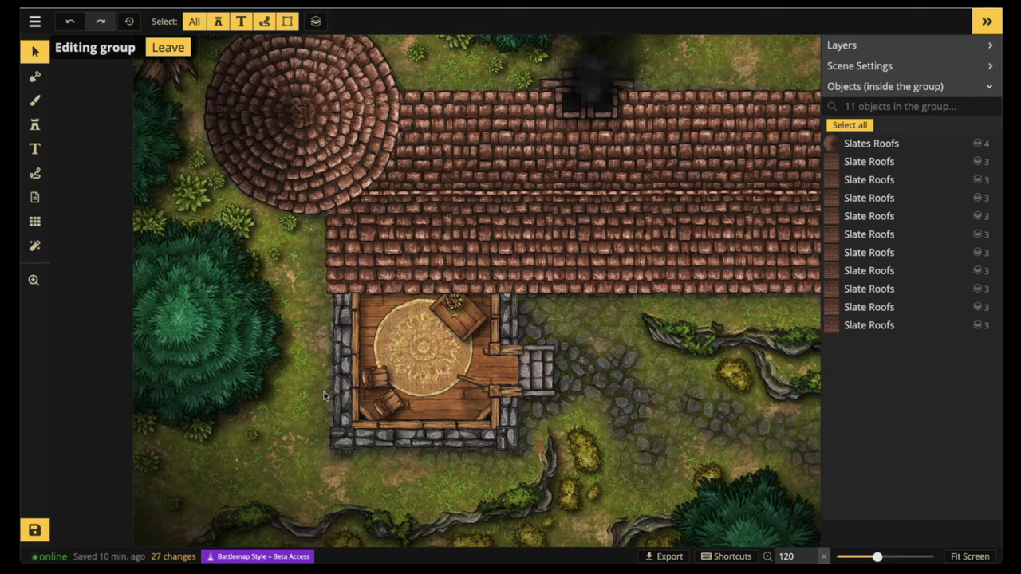
Step: Place two mirrored triangular Slate Roofs stamps, variant 16 at size 70, as a gable joining the southern wing to the main roof
{"action": "left_click", "coordinate": [33, 125]}
{"action": "scroll", "coordinate": [399, 247], "scroll_direction": "up", "scroll_amount": 2}
{"action": "scroll", "coordinate": [479, 248], "scroll_direction": "down", "scroll_amount": 2}
{"action": "scroll", "coordinate": [490, 256], "scroll_direction": "down", "scroll_amount": 2}
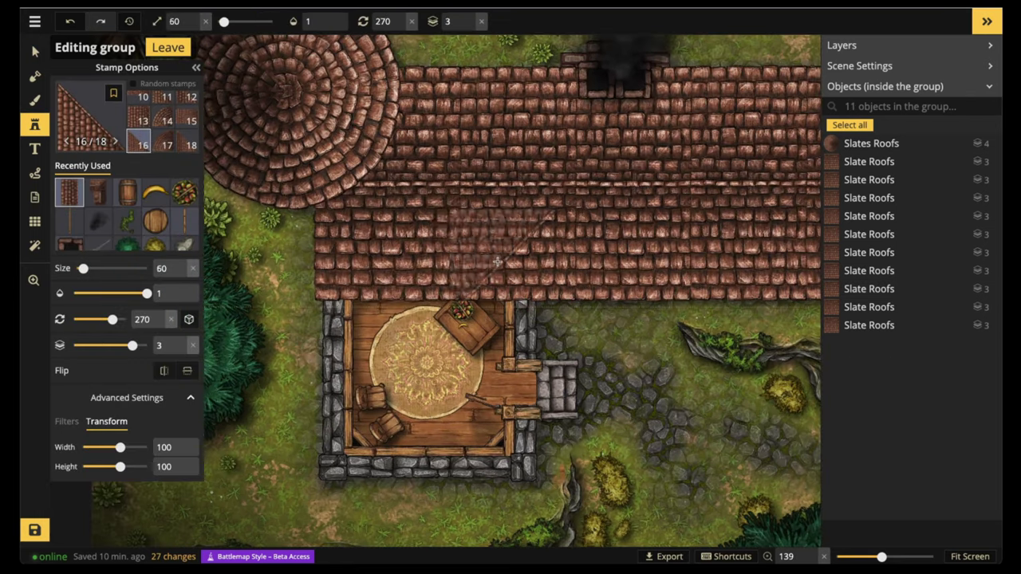
{"action": "left_click", "coordinate": [165, 117]}
{"action": "scroll", "coordinate": [434, 237], "scroll_direction": "down", "scroll_amount": 5}
{"action": "scroll", "coordinate": [490, 248], "scroll_direction": "up", "scroll_amount": 5}
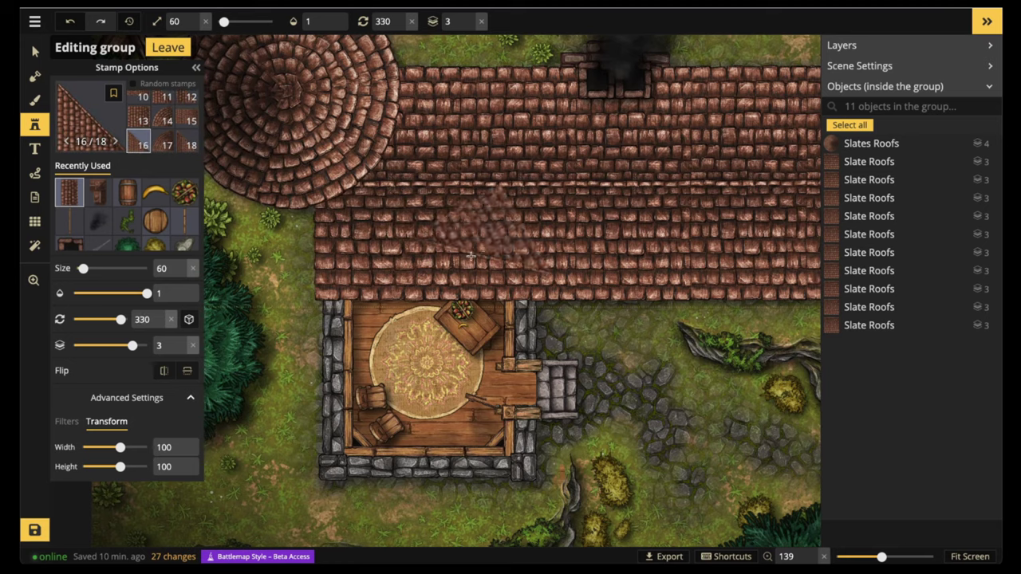
{"action": "left_click", "coordinate": [371, 247]}
{"action": "scroll", "coordinate": [371, 247], "scroll_direction": "up", "scroll_amount": 1}
{"action": "key", "text": "f"}
{"action": "left_click", "coordinate": [507, 253]}
{"action": "left_click_drag", "start_coordinate": [508, 253], "coordinate": [496, 247]}
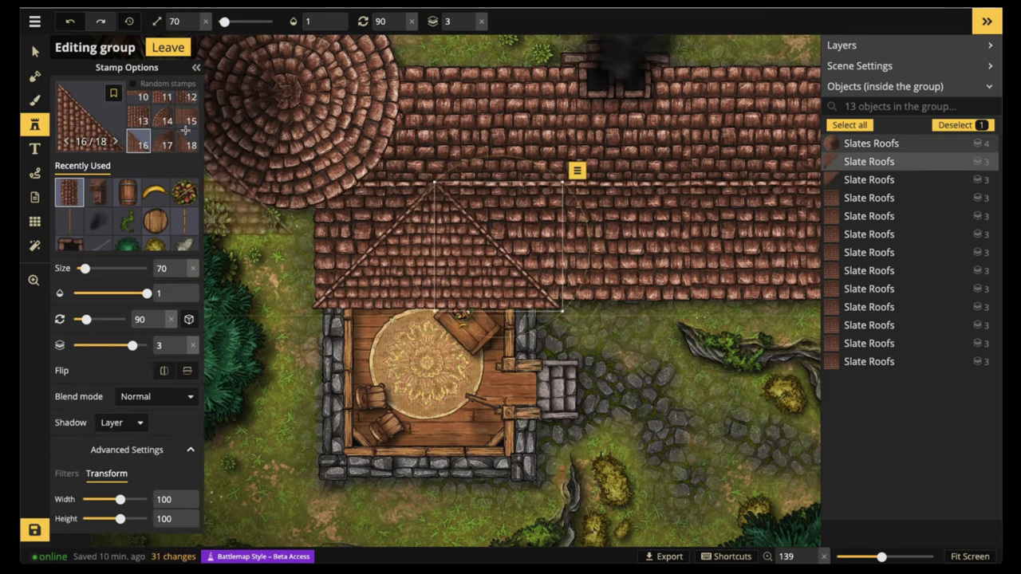
Step: Cover both halves of the southern wing with rectangular Slate Roofs stamps, variant 13 at size 100
{"action": "scroll", "coordinate": [374, 381], "scroll_direction": "down", "scroll_amount": 3}
{"action": "scroll", "coordinate": [367, 368], "scroll_direction": "up", "scroll_amount": 5}
{"action": "scroll", "coordinate": [363, 360], "scroll_direction": "up", "scroll_amount": 3}
{"action": "left_click", "coordinate": [374, 366]}
{"action": "scroll", "coordinate": [455, 368], "scroll_direction": "down", "scroll_amount": 6}
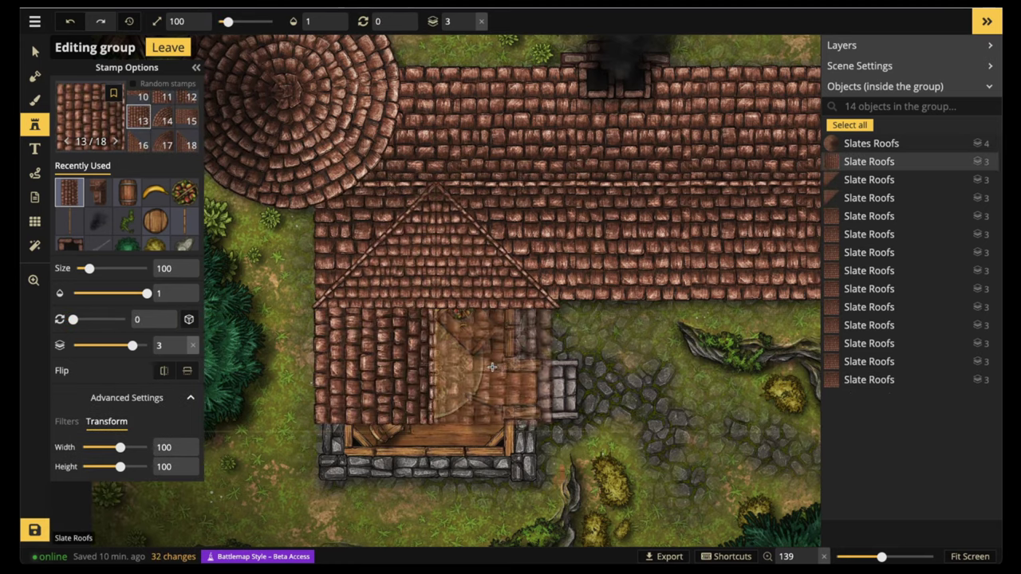
{"action": "left_click", "coordinate": [493, 366]}
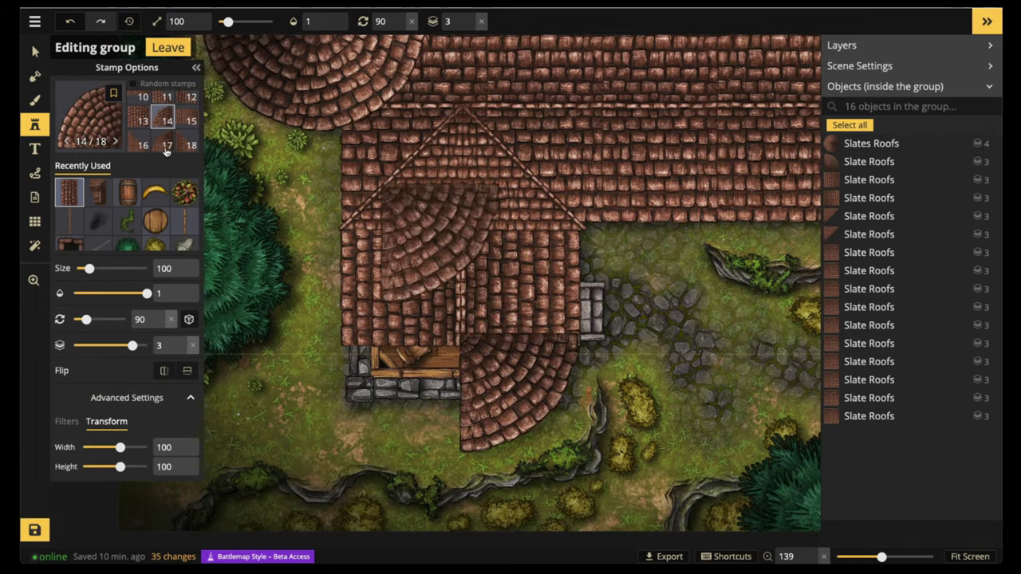
Step: Place quarter-round Slate Roofs stamps, variant 14, on both halves of the southern wing's end and delete the eastern one
{"action": "left_click", "coordinate": [520, 404]}
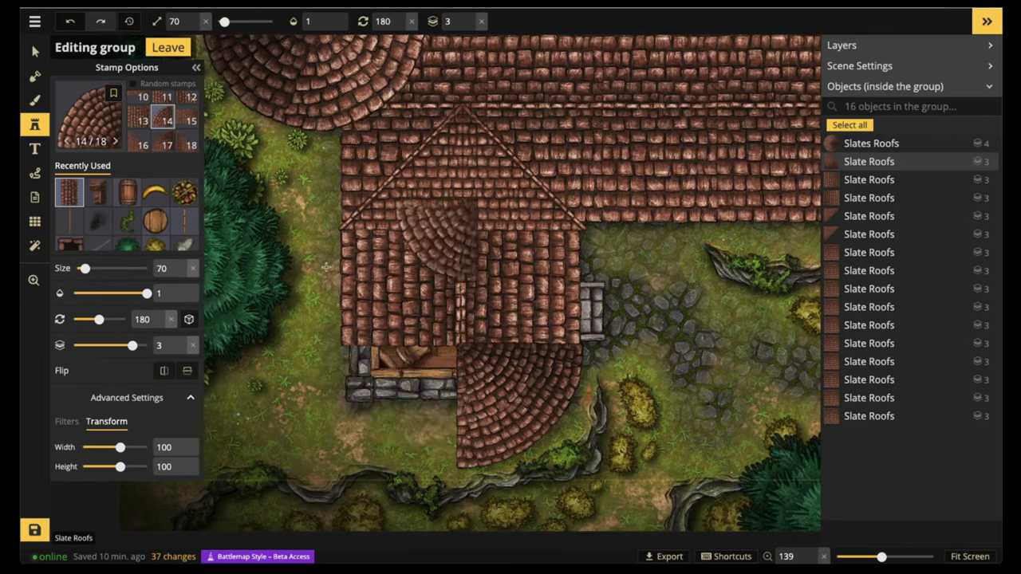
{"action": "left_click", "coordinate": [401, 404]}
{"action": "key", "text": "v"}
{"action": "left_click", "coordinate": [510, 403]}
{"action": "key", "text": "Delete"}
Step: Duplicate the western quarter-round roof piece, mirror it and align the copy as the eastern half of the rounded end
{"action": "left_click", "coordinate": [407, 403]}
{"action": "key", "text": "ctrl+v"}
{"action": "key", "text": "f"}
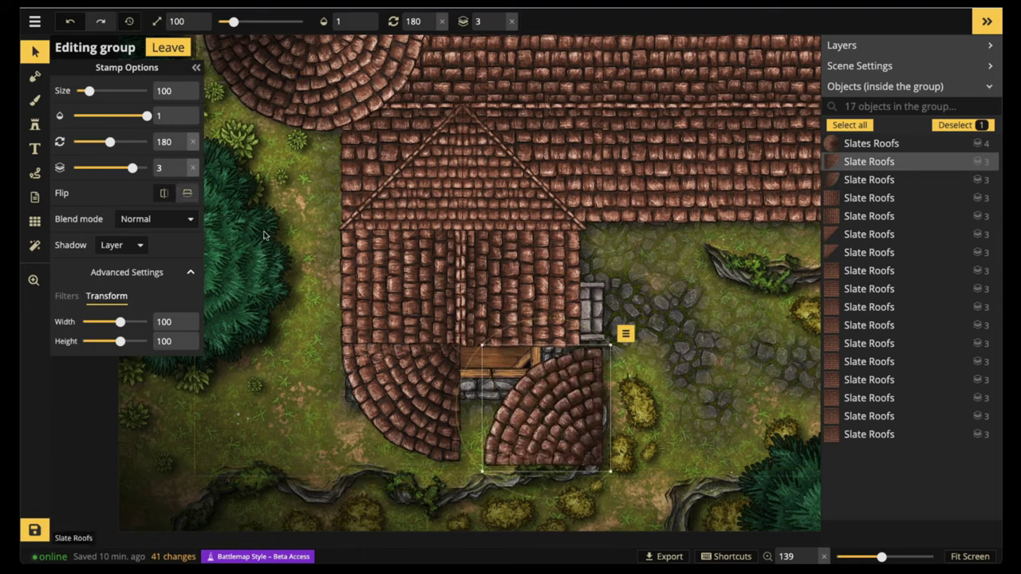
{"action": "left_click_drag", "start_coordinate": [512, 415], "coordinate": [483, 409]}
Step: Scale the eastern quarter-round roof piece to width 104 and height 96, then deselect it
{"action": "left_click_drag", "start_coordinate": [121, 341], "coordinate": [120, 323]}
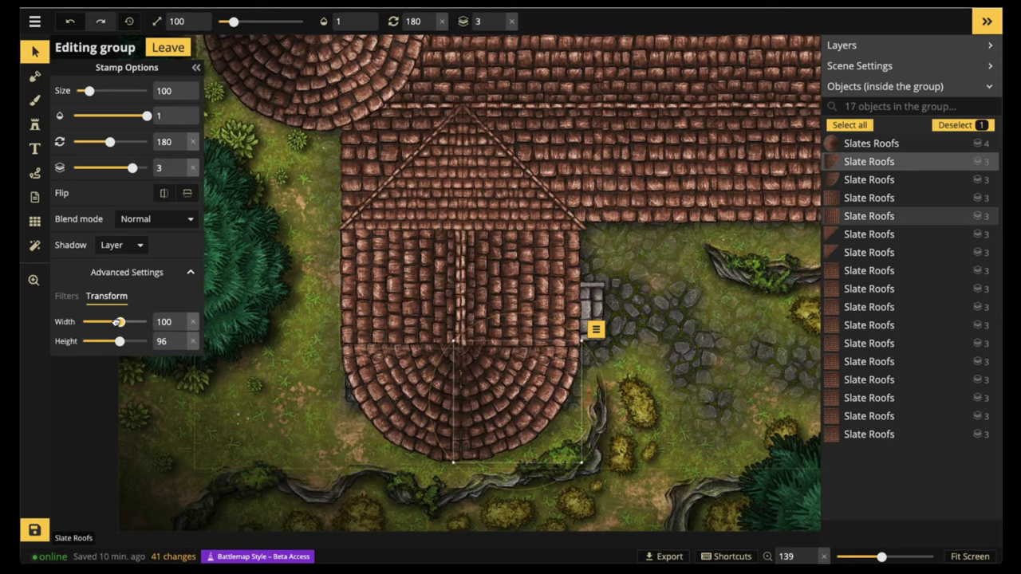
{"action": "left_click", "coordinate": [181, 326]}
{"action": "key", "text": "Escape"}
{"action": "scroll", "coordinate": [471, 297], "scroll_direction": "down", "scroll_amount": 4}
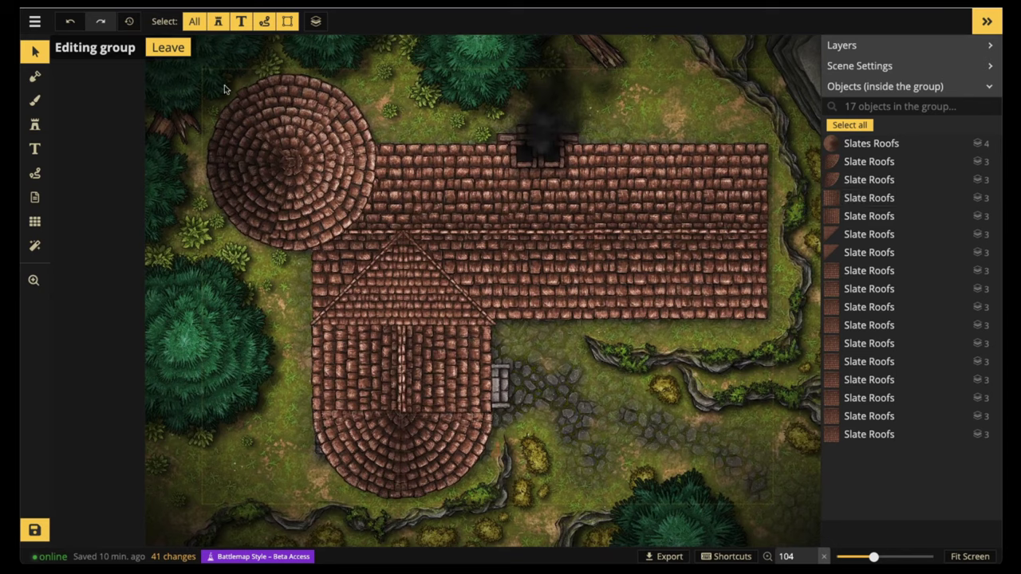
Step: Select all Slate Roofs pieces except the round tower roof and move them to layer 2
{"action": "left_click", "coordinate": [289, 146]}
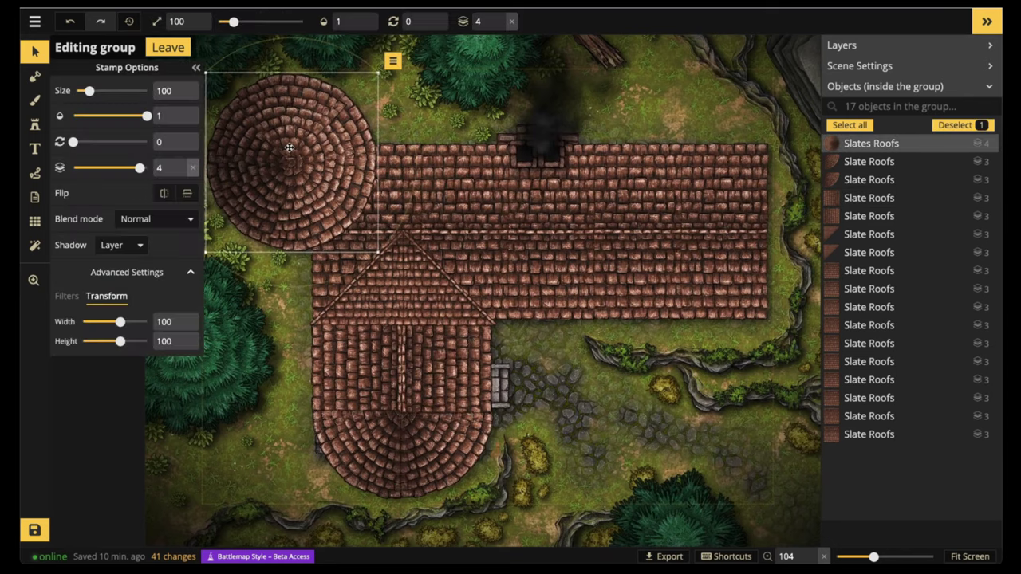
{"action": "left_click", "coordinate": [907, 164]}
{"action": "left_click", "coordinate": [889, 181], "text": "shift"}
{"action": "left_click", "coordinate": [888, 199], "text": "shift"}
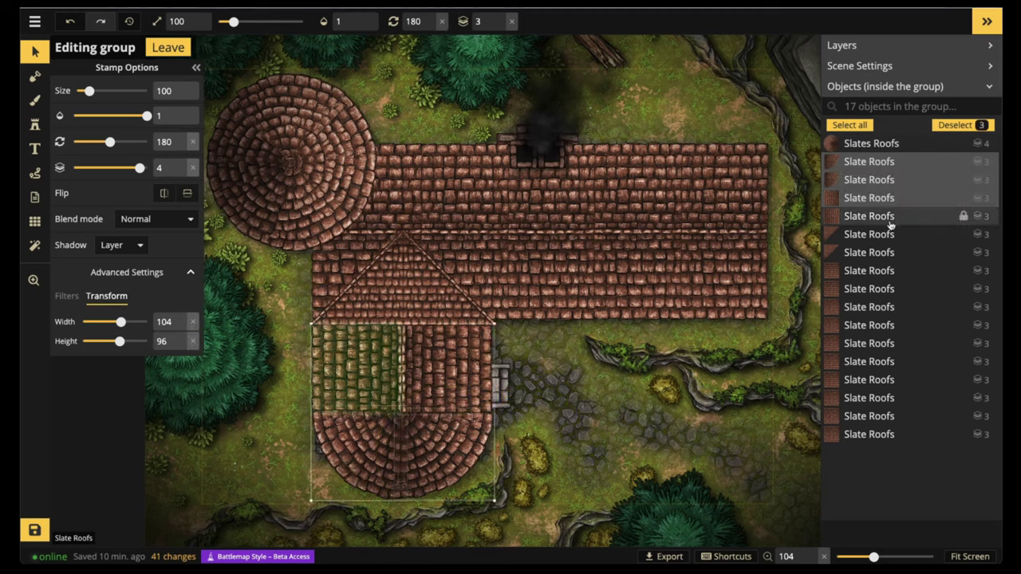
{"action": "left_click", "coordinate": [881, 161]}
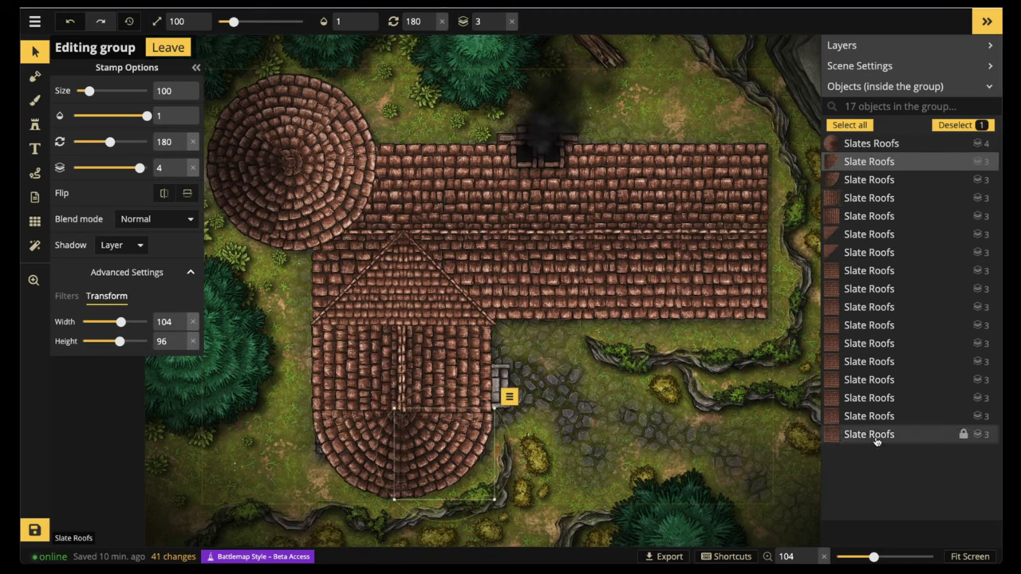
{"action": "left_click", "coordinate": [873, 434], "text": "shift"}
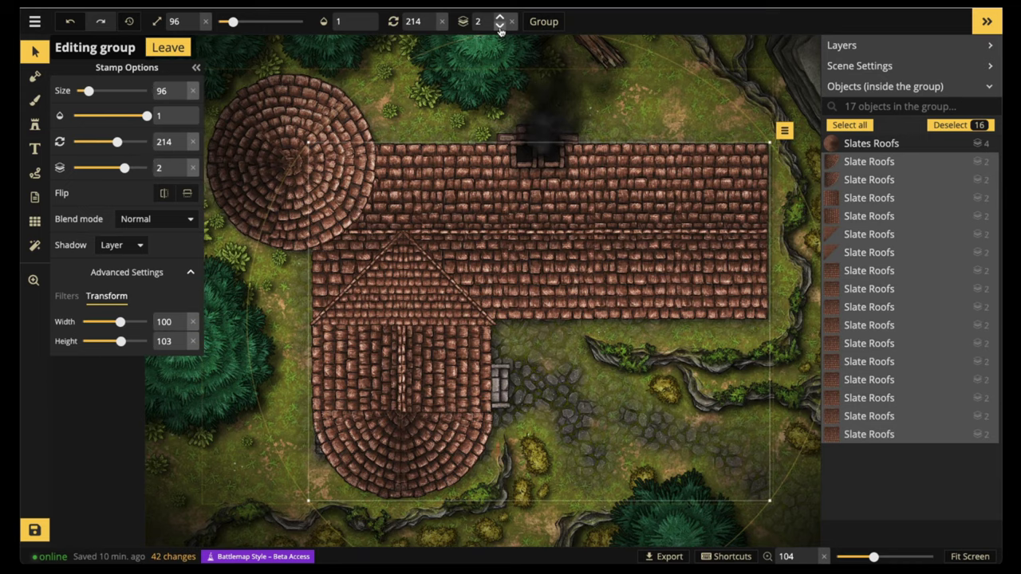
Step: Lay three Wooden Walls 2 beams, variant 1 at size 136, rotation 90 and layer 3, end to end along the main roof's ridge
{"action": "left_click", "coordinate": [35, 125]}
{"action": "left_click", "coordinate": [68, 223]}
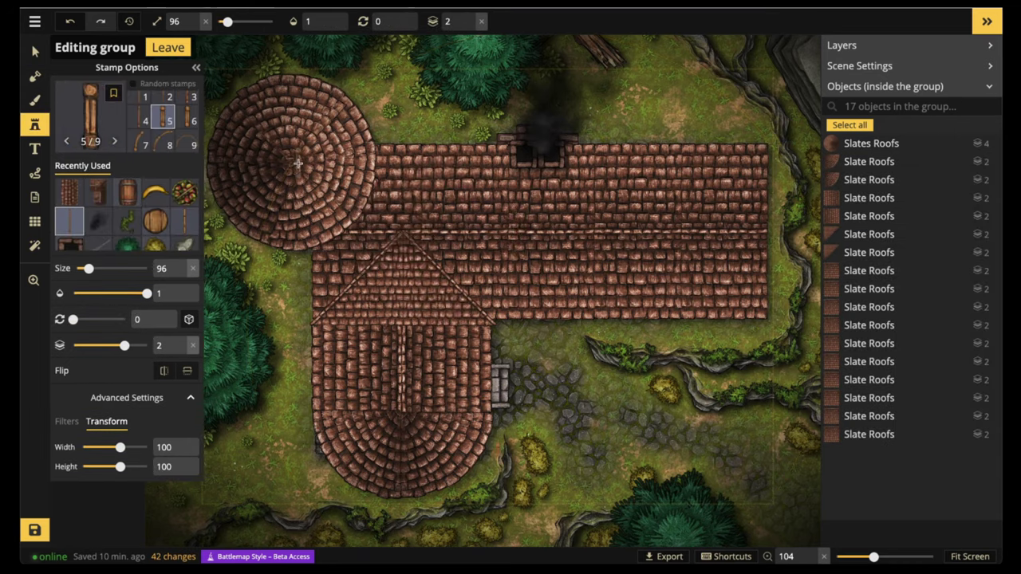
{"action": "left_click", "coordinate": [140, 99]}
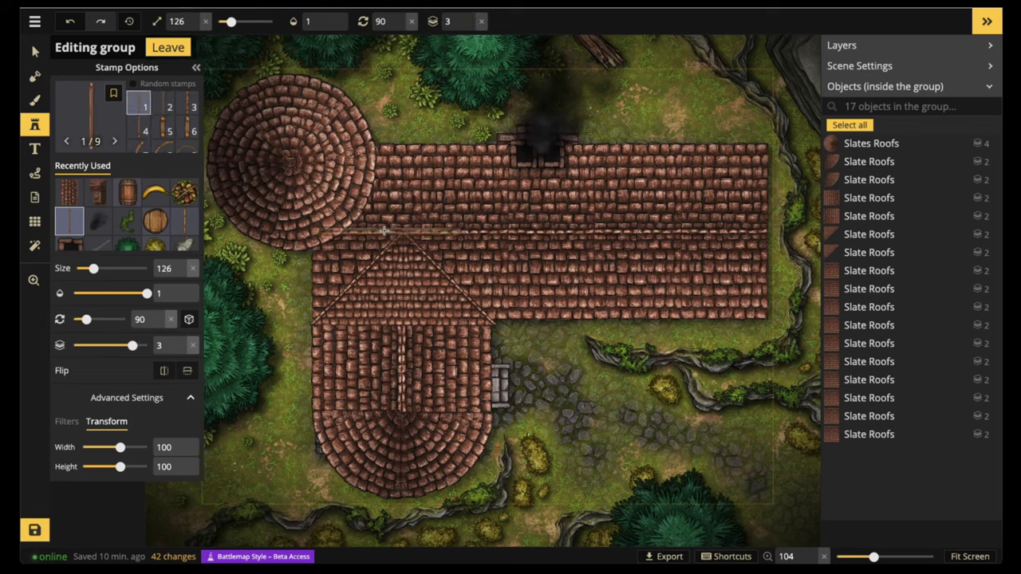
{"action": "scroll", "coordinate": [394, 231], "scroll_direction": "down", "scroll_amount": 1}
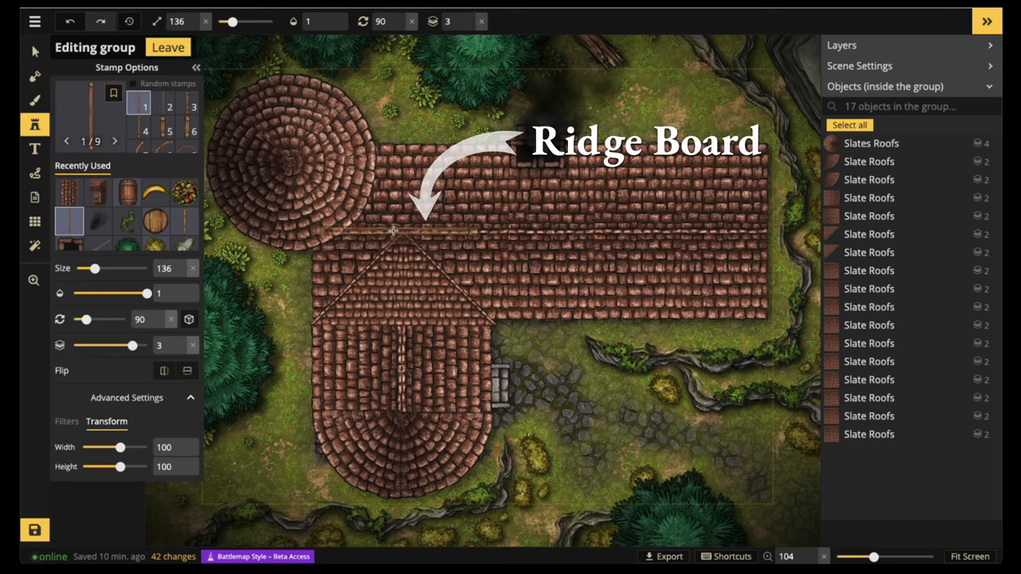
{"action": "left_click", "coordinate": [390, 232]}
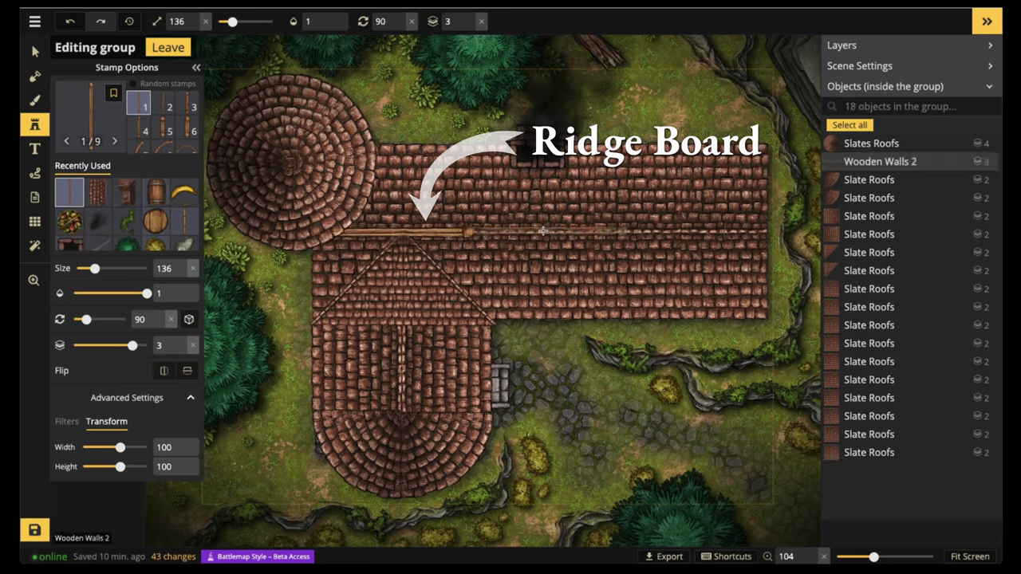
{"action": "left_click", "coordinate": [546, 232]}
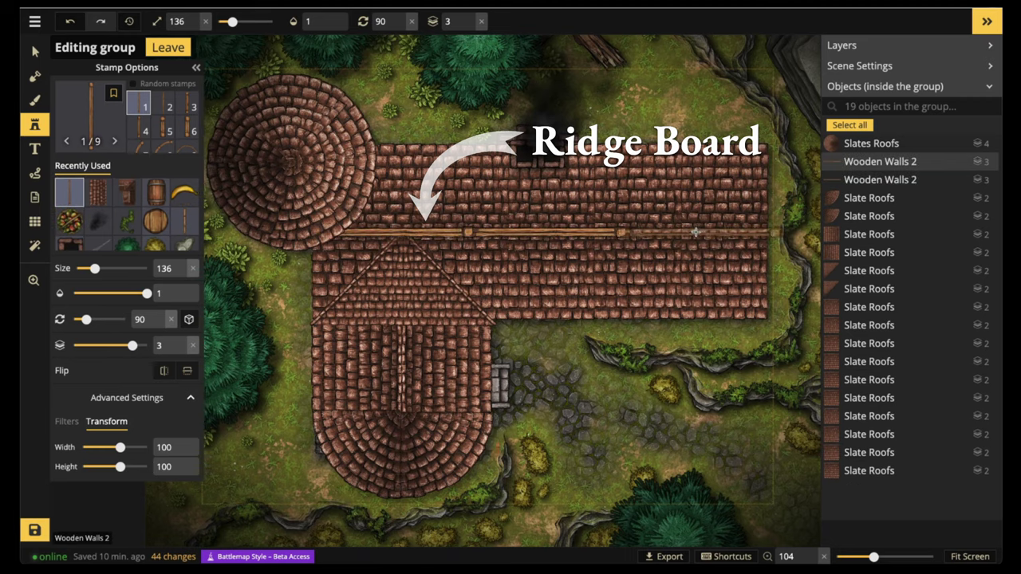
{"action": "left_click", "coordinate": [696, 232]}
Step: Shorten the easternmost ridge beam to height 93 and shift it to end at the roof's edge
{"action": "left_click_drag", "start_coordinate": [120, 519], "coordinate": [119, 519]}
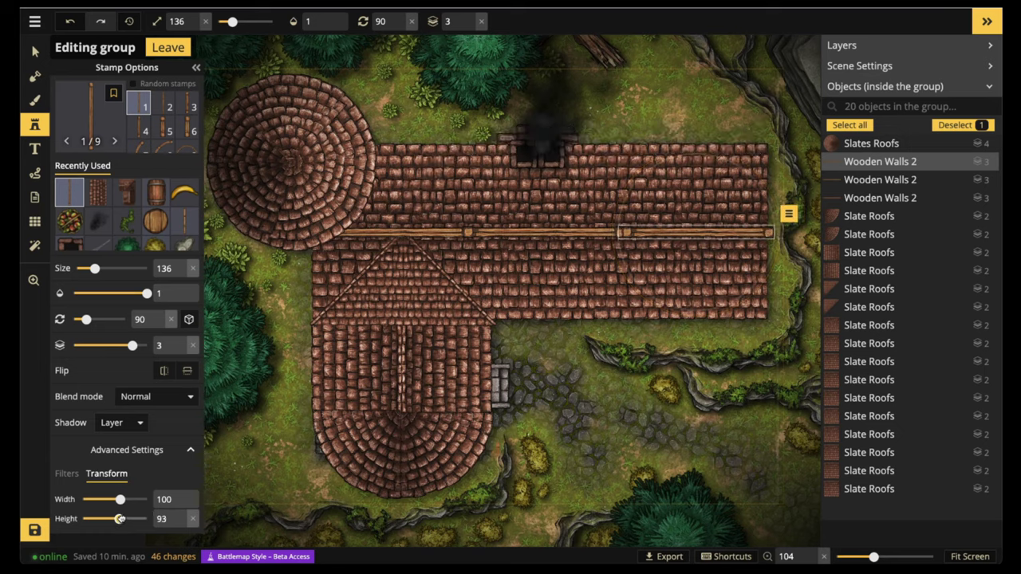
{"action": "left_click_drag", "start_coordinate": [703, 233], "coordinate": [697, 234]}
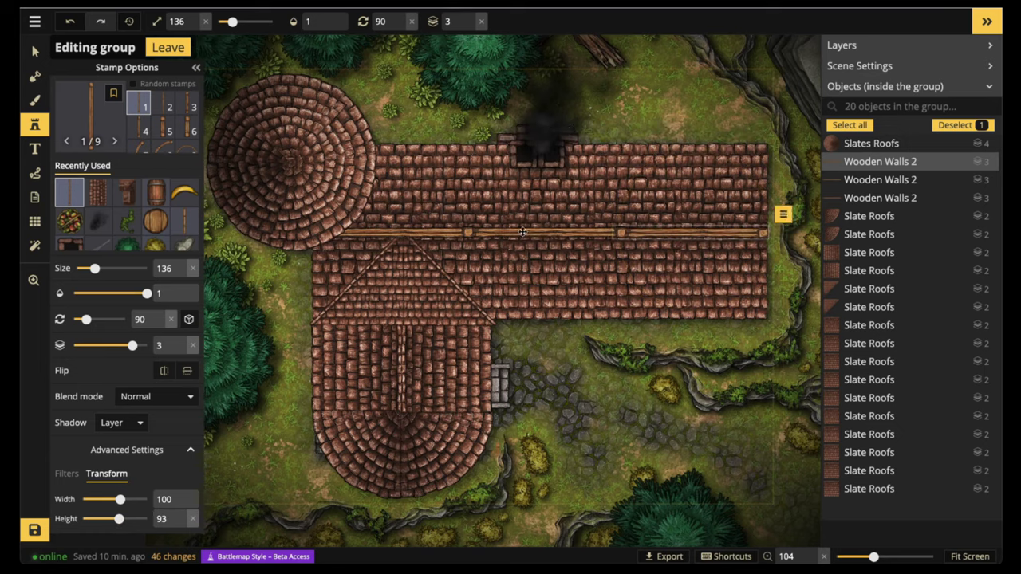
{"action": "key", "text": "Escape"}
Step: Run a ridge board along the southern wing using Wooden Walls 2 variants 1 and 6 at size 136, rotation 180 and height 100
{"action": "left_click", "coordinate": [192, 467]}
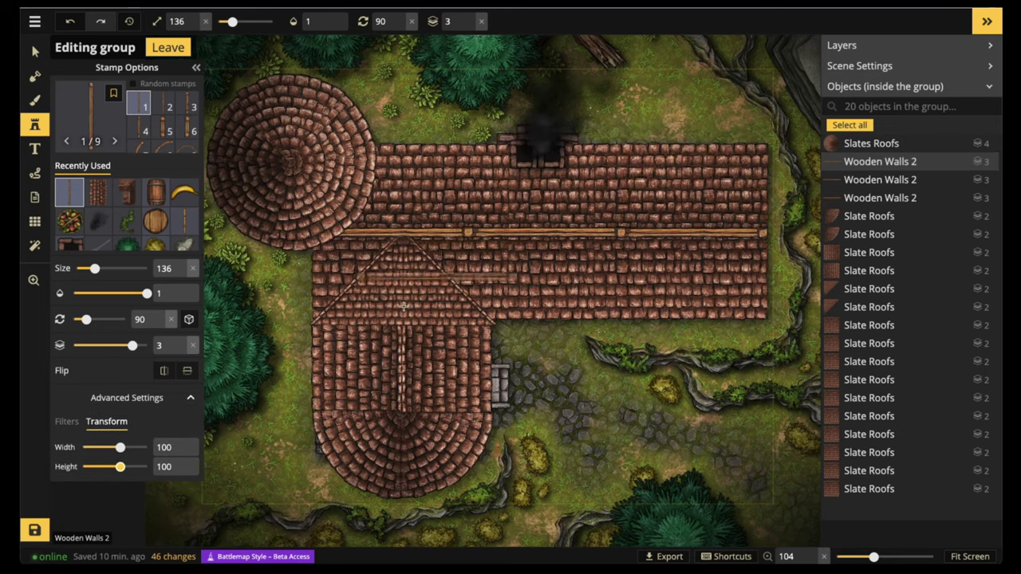
{"action": "scroll", "coordinate": [414, 307], "scroll_direction": "down", "scroll_amount": 6}
{"action": "left_click", "coordinate": [404, 307]}
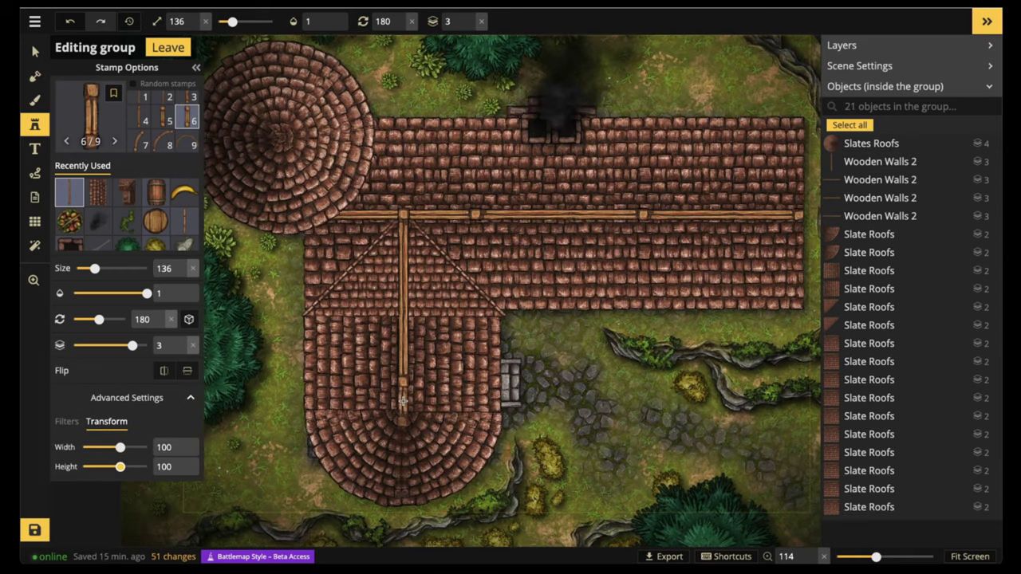
{"action": "left_click", "coordinate": [402, 401]}
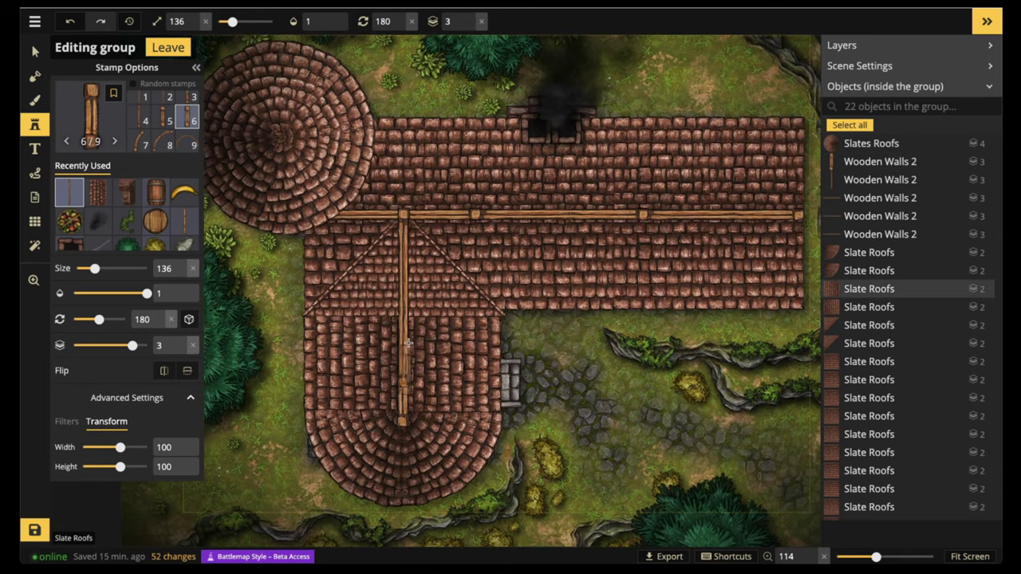
Step: Place a Wooden Walls 1 beam, variant 1 at size 136 and rotation 0, across the main roof's east end with random stamps enabled
{"action": "scroll", "coordinate": [631, 196], "scroll_direction": "down", "scroll_amount": 2}
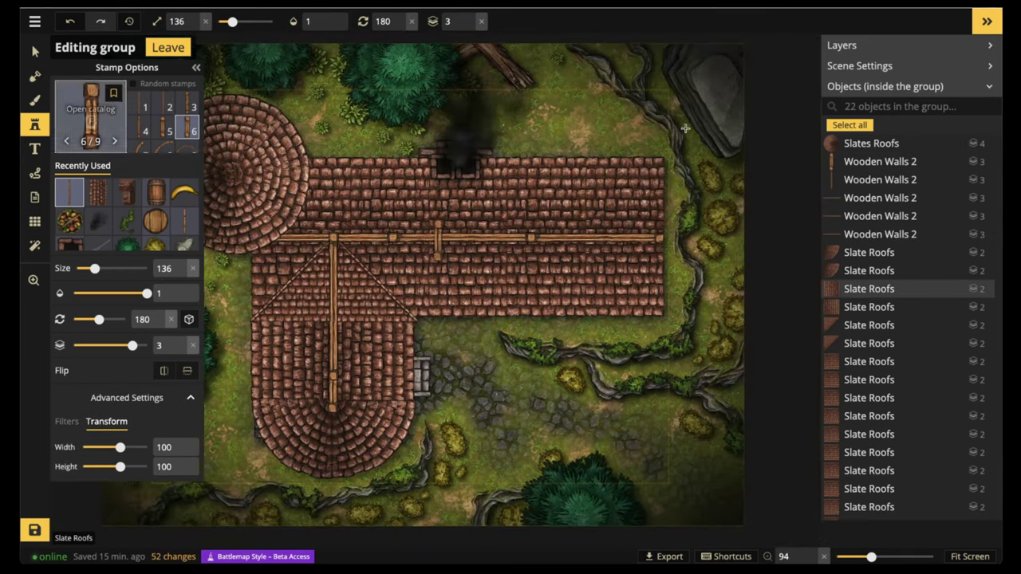
{"action": "left_click", "coordinate": [184, 221]}
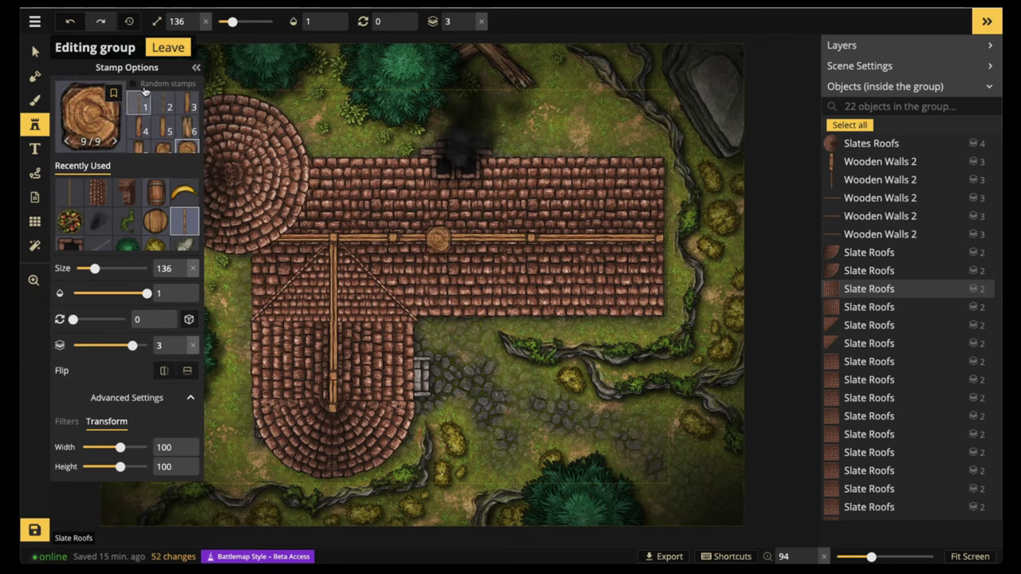
{"action": "left_click", "coordinate": [660, 238]}
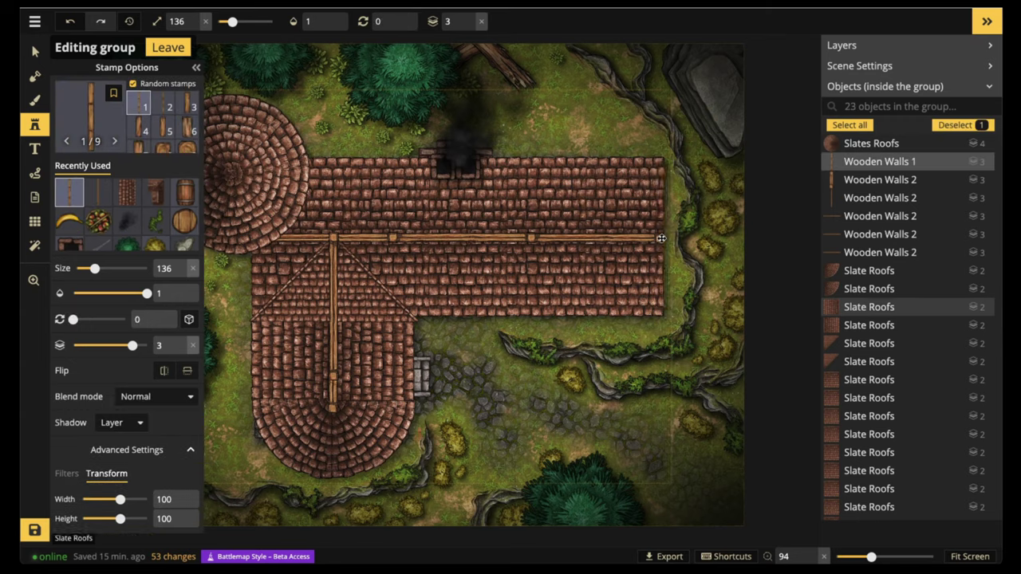
Step: Cap both ends of the eastern gable beam with round log stamps, Wooden Walls 1 variant 9 at size 136
{"action": "key", "text": "r"}
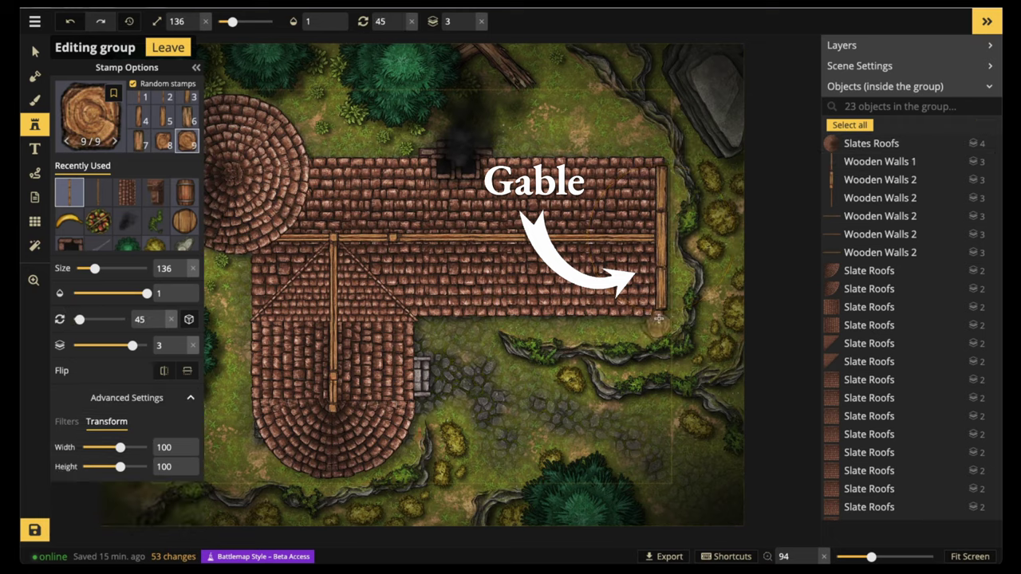
{"action": "left_click", "coordinate": [660, 314]}
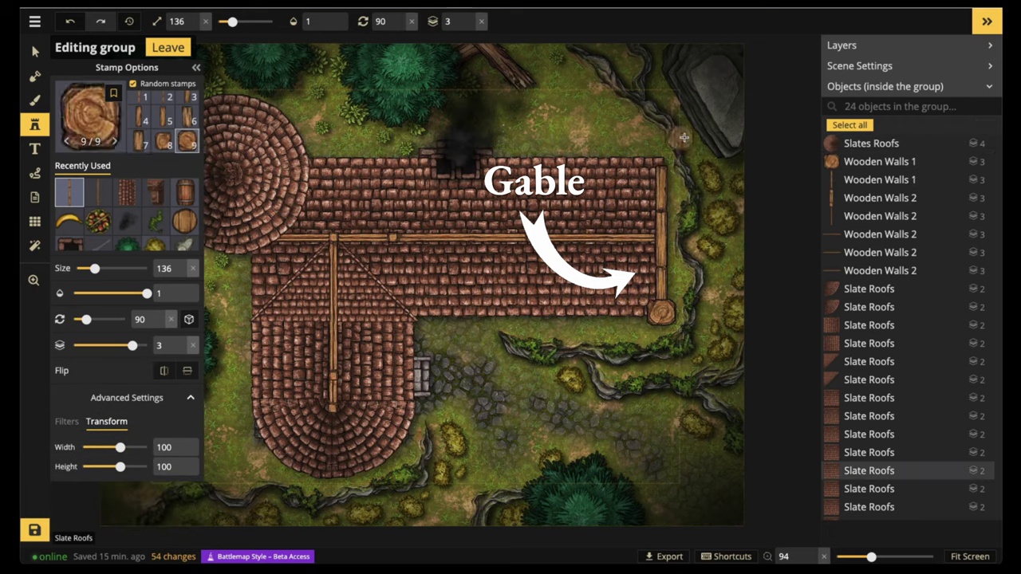
{"action": "scroll", "coordinate": [661, 155], "scroll_direction": "up", "scroll_amount": 13}
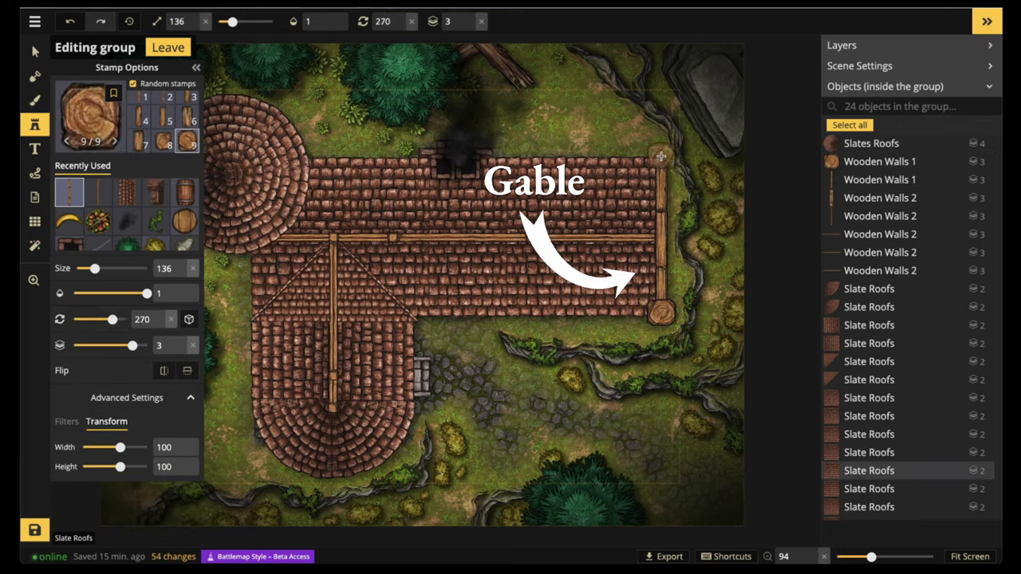
{"action": "left_click", "coordinate": [661, 156]}
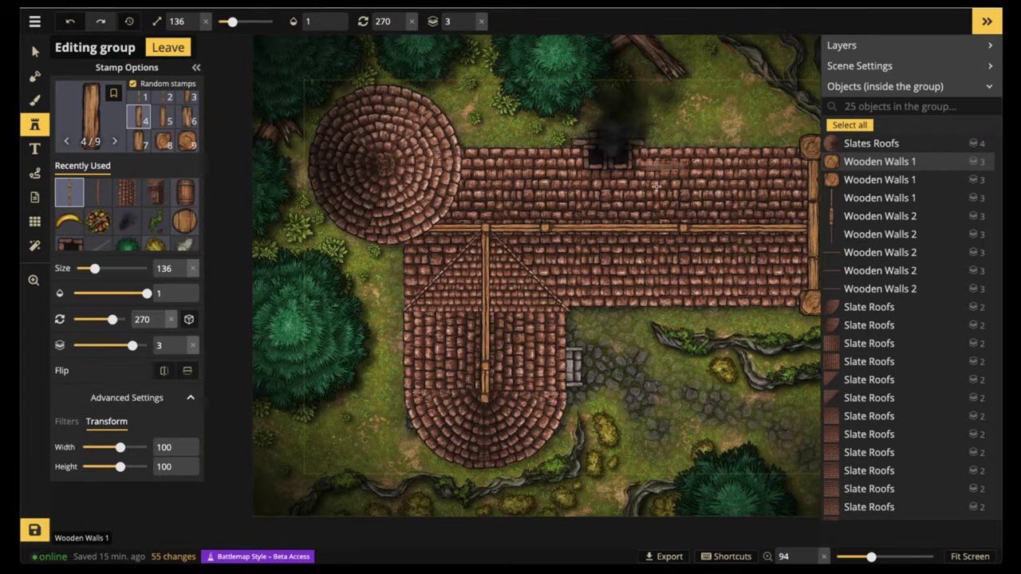
Step: Place a Stool stamp at size 136 on layer 5 in the centre of the round tower roof
{"action": "left_click_drag", "start_coordinate": [656, 187], "coordinate": [589, 191]}
{"action": "left_click", "coordinate": [184, 221]}
{"action": "scroll", "coordinate": [311, 178], "scroll_direction": "up", "scroll_amount": 2}
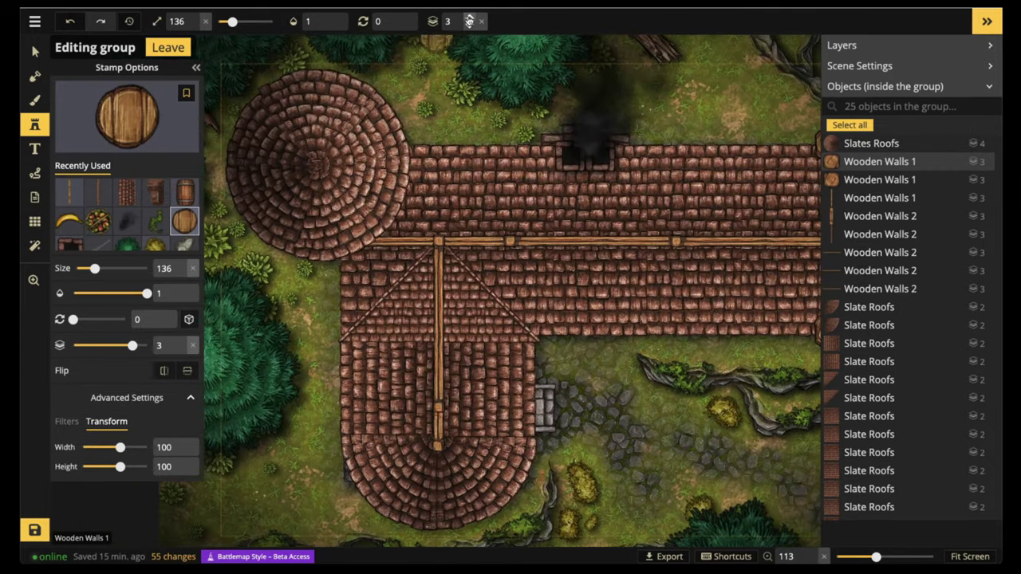
{"action": "left_click", "coordinate": [315, 164]}
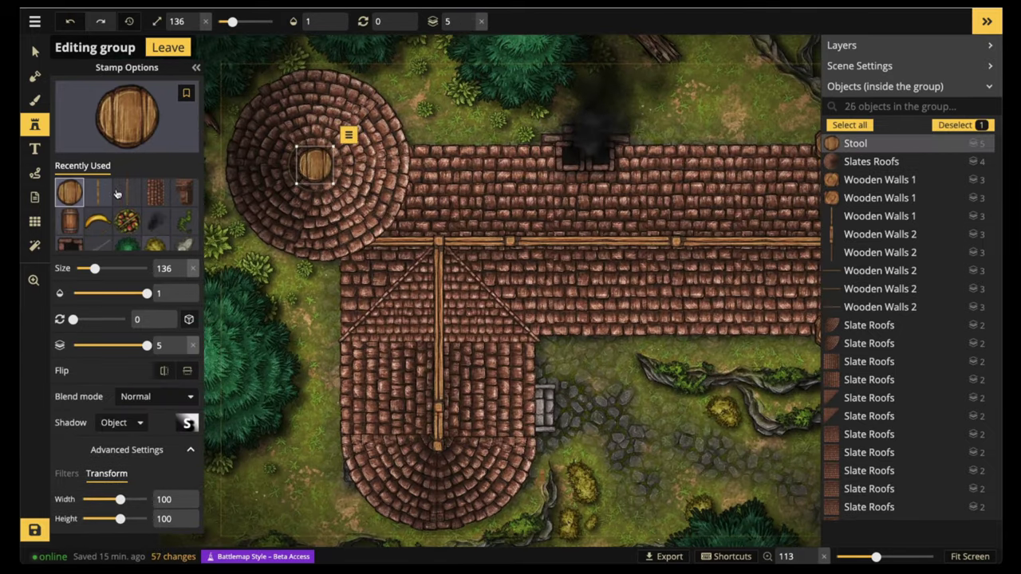
Step: Cross two Wooden Walls 2 beams, variant 3 at size 136 on layer 4, rotated 135 and 225, beneath the tower roof's stool
{"action": "left_click", "coordinate": [186, 103]}
{"action": "scroll", "coordinate": [320, 168], "scroll_direction": "down", "scroll_amount": 3}
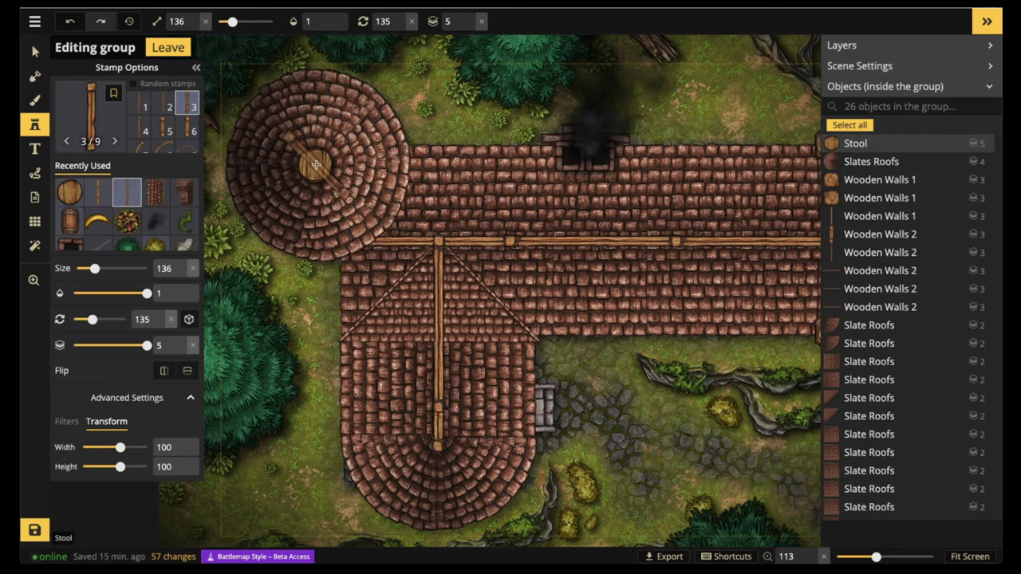
{"action": "left_click", "coordinate": [316, 165]}
{"action": "scroll", "coordinate": [463, 20], "scroll_direction": "down", "scroll_amount": 1}
{"action": "scroll", "coordinate": [318, 164], "scroll_direction": "up", "scroll_amount": 6}
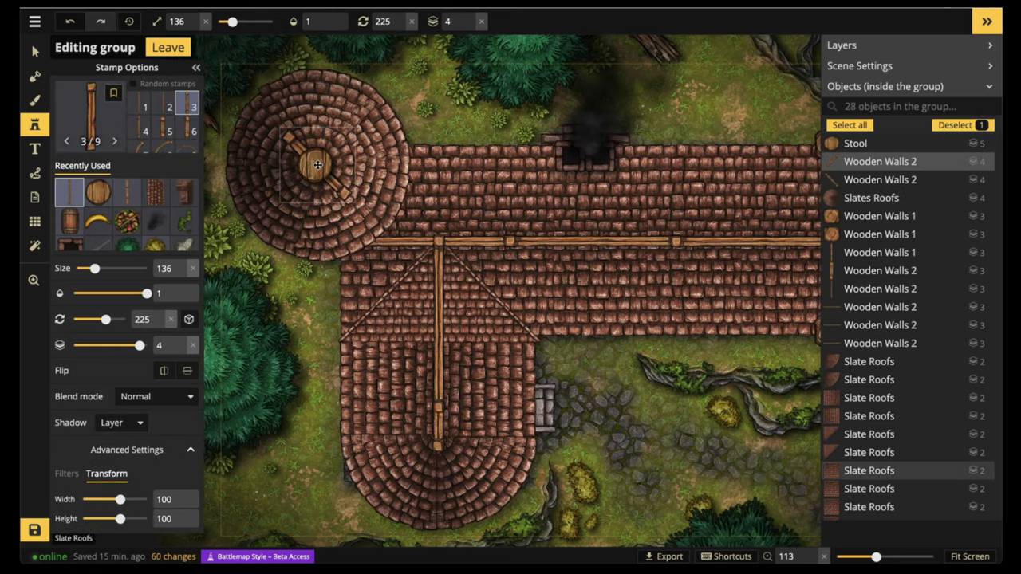
{"action": "left_click", "coordinate": [319, 162]}
{"action": "left_click_drag", "start_coordinate": [319, 162], "coordinate": [316, 164]}
{"action": "scroll", "coordinate": [520, 222], "scroll_direction": "down", "scroll_amount": 3}
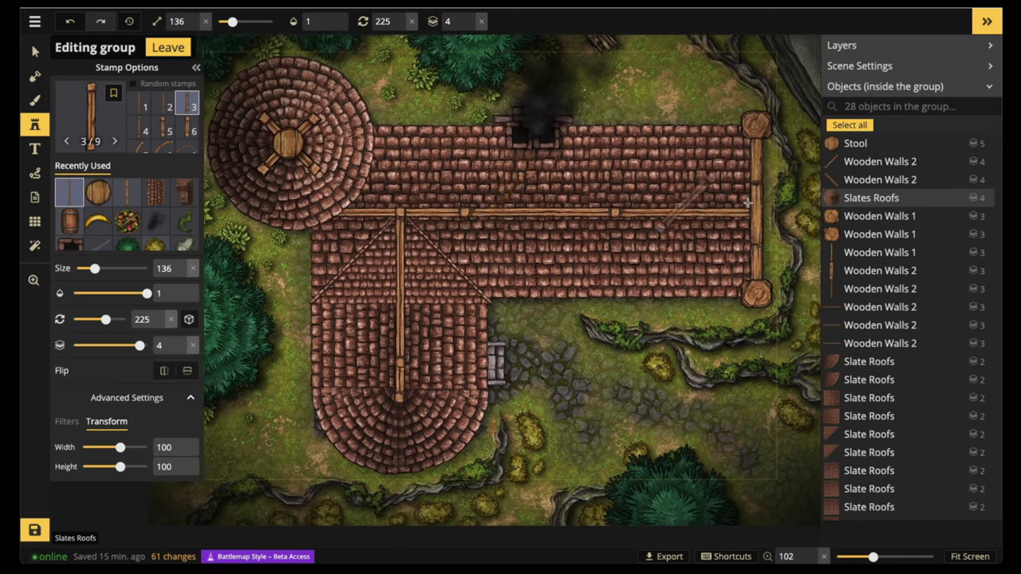
Step: Place a Slate Roofs stamp, variant 4 at size 96, rotation 270 on layer 4, as a dormer on the main roof's south slope
{"action": "left_click", "coordinate": [156, 192]}
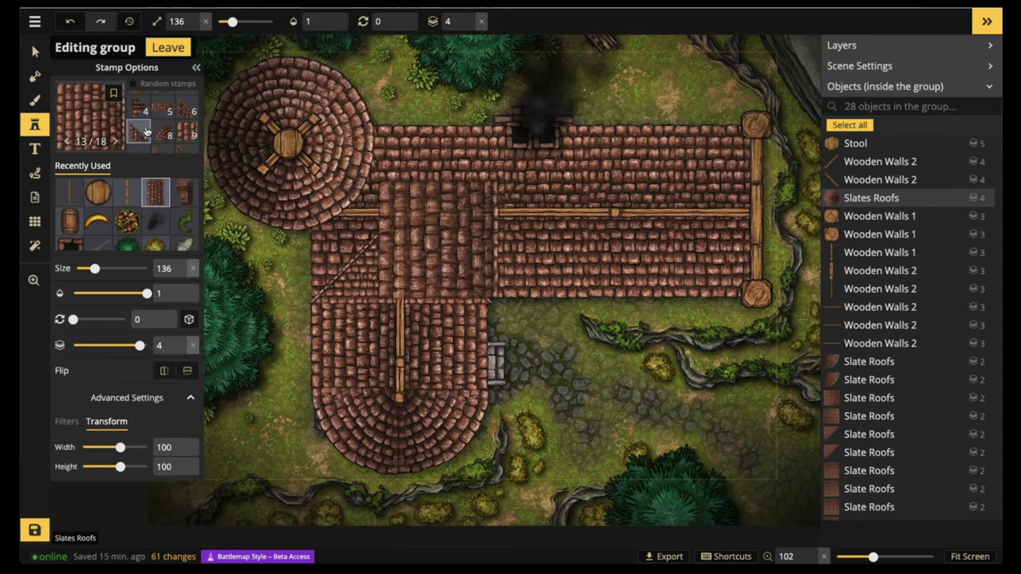
{"action": "scroll", "coordinate": [142, 127], "scroll_direction": "down", "scroll_amount": 3}
{"action": "scroll", "coordinate": [142, 125], "scroll_direction": "up", "scroll_amount": 2}
{"action": "left_click", "coordinate": [141, 117]}
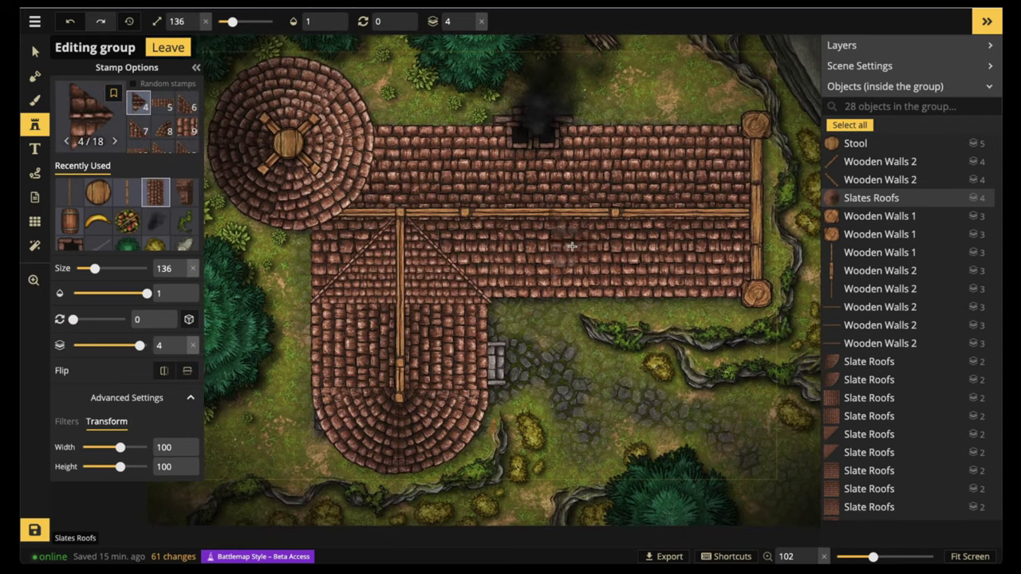
{"action": "scroll", "coordinate": [598, 254], "scroll_direction": "down", "scroll_amount": 6}
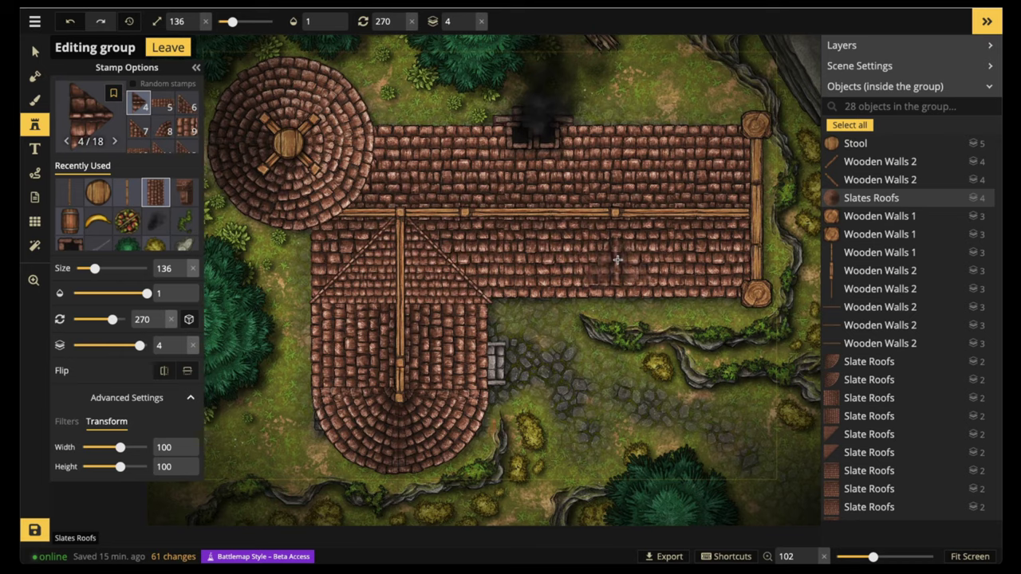
{"action": "left_click", "coordinate": [618, 259]}
{"action": "scroll", "coordinate": [618, 261], "scroll_direction": "down", "scroll_amount": 4}
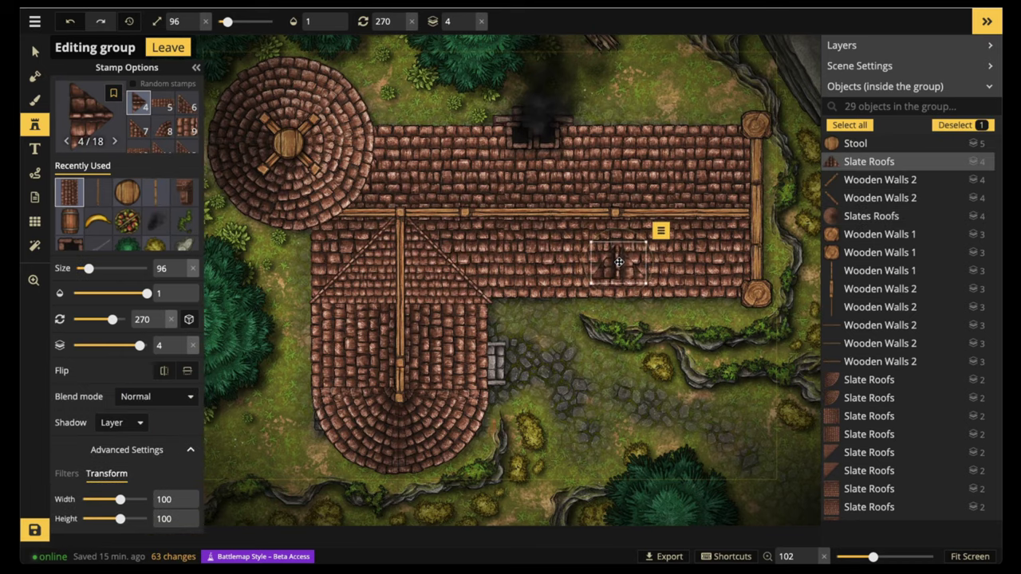
{"action": "scroll", "coordinate": [618, 262], "scroll_direction": "up", "scroll_amount": 4}
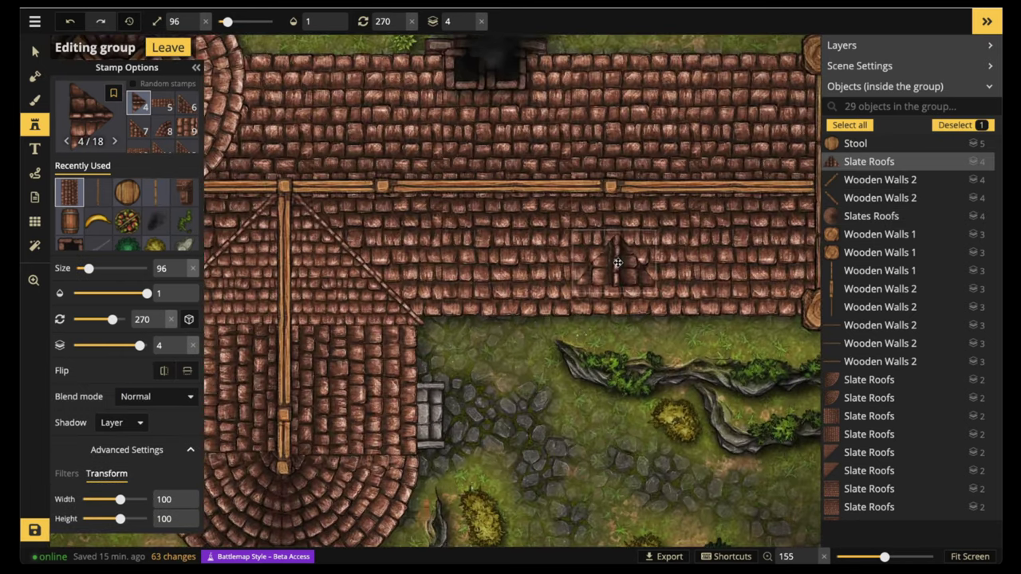
{"action": "key", "text": "Escape"}
{"action": "scroll", "coordinate": [596, 203], "scroll_direction": "down", "scroll_amount": 2}
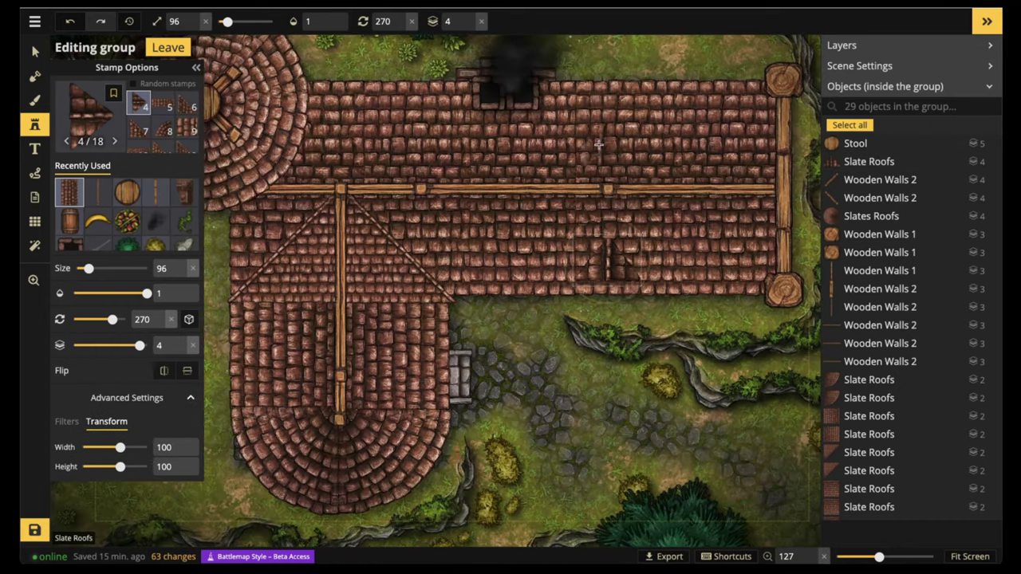
Step: Copy the dormer stamp and place the duplicate farther east on the main roof's south slope
{"action": "left_click_drag", "start_coordinate": [407, 137], "coordinate": [347, 129]}
{"action": "key", "text": "s"}
{"action": "left_click_drag", "start_coordinate": [540, 255], "coordinate": [445, 239]}
{"action": "key", "text": "ctrl+v"}
{"action": "left_click_drag", "start_coordinate": [601, 238], "coordinate": [608, 241]}
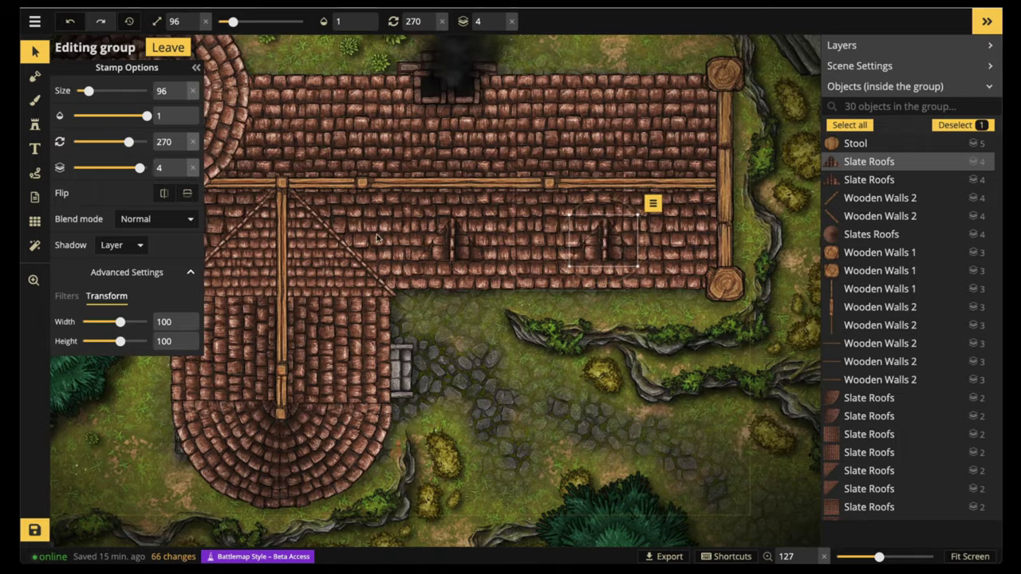
Step: Paste another dormer copy onto the round tower roof below its stool, rotated to 273
{"action": "left_click_drag", "start_coordinate": [377, 238], "coordinate": [647, 323]}
{"action": "key", "text": "ctrl+v"}
{"action": "left_click_drag", "start_coordinate": [424, 258], "coordinate": [412, 231]}
{"action": "scroll", "coordinate": [413, 249], "scroll_direction": "up", "scroll_amount": 5}
{"action": "scroll", "coordinate": [412, 248], "scroll_direction": "down", "scroll_amount": 5}
{"action": "scroll", "coordinate": [412, 249], "scroll_direction": "up", "scroll_amount": 1}
{"action": "left_click_drag", "start_coordinate": [627, 341], "coordinate": [545, 322]}
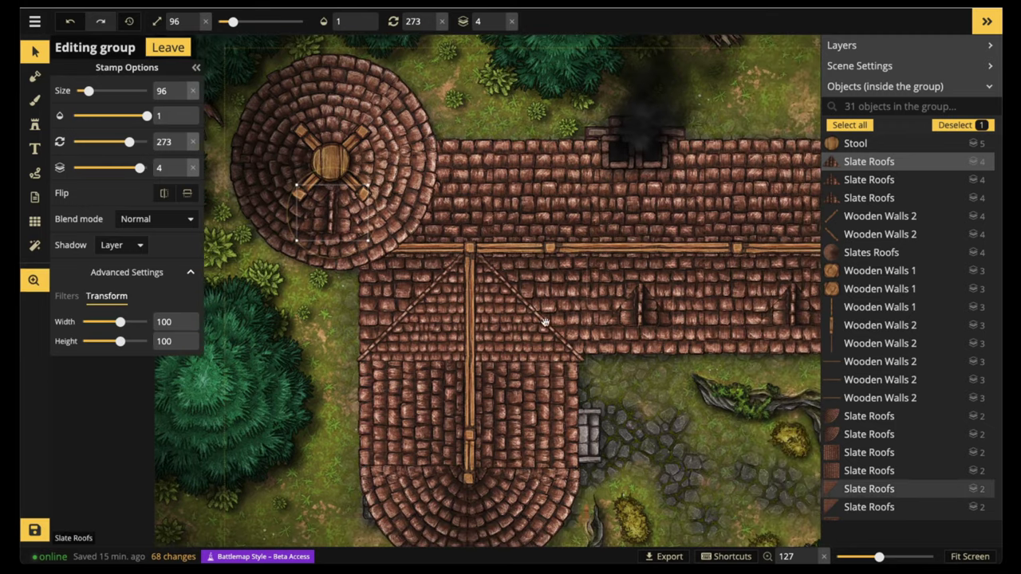
Step: Switch the shadows of all three dormers to Object, with blur 3.4 and shadow colour alpha 96
{"action": "left_click", "coordinate": [639, 308], "text": "shift"}
{"action": "left_click", "coordinate": [787, 308], "text": "shift"}
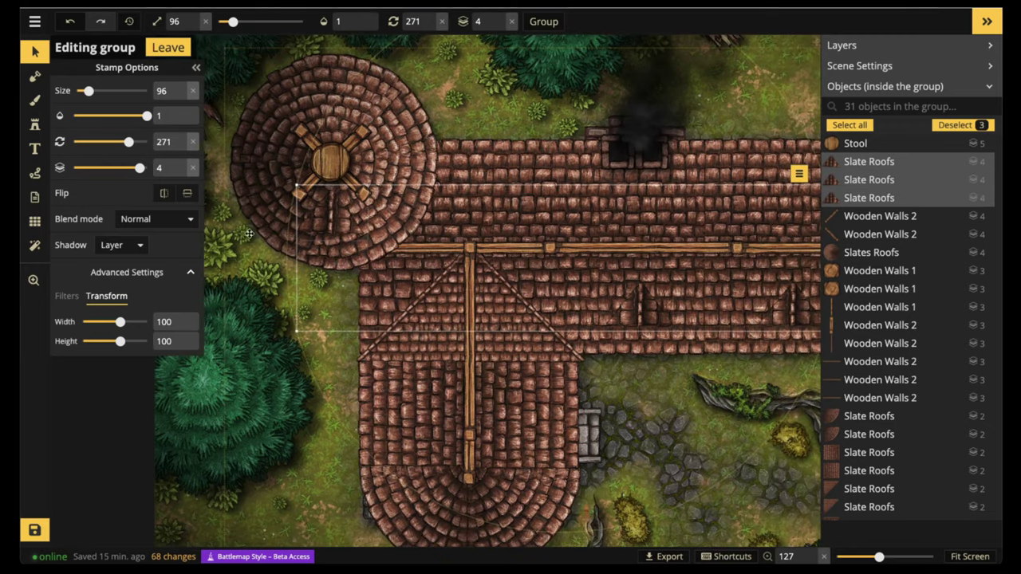
{"action": "left_click", "coordinate": [122, 245]}
{"action": "left_click", "coordinate": [87, 299]}
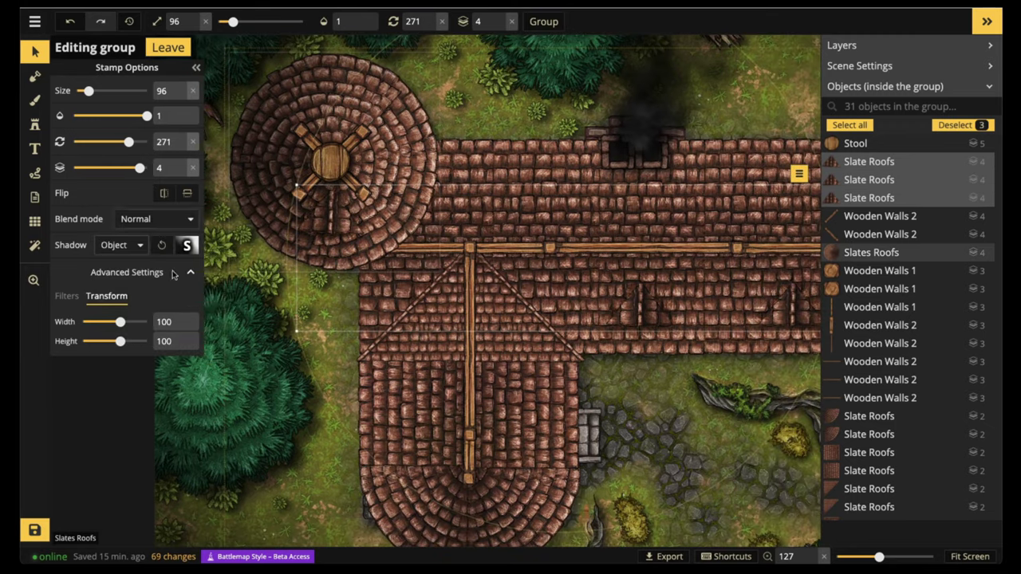
{"action": "left_click", "coordinate": [187, 245]}
{"action": "left_click_drag", "start_coordinate": [253, 124], "coordinate": [227, 124]}
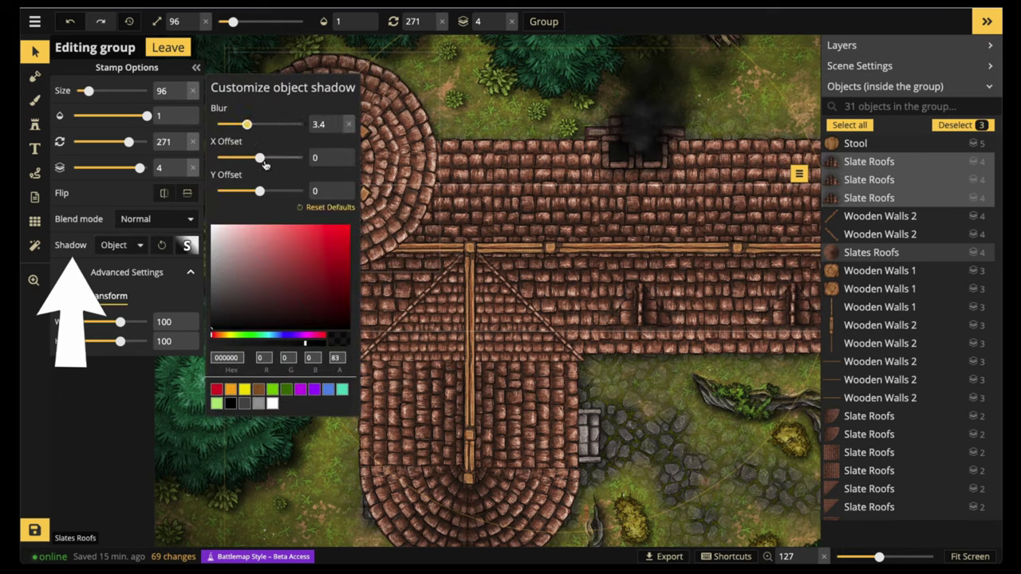
{"action": "left_click_drag", "start_coordinate": [321, 345], "coordinate": [318, 345]}
{"action": "key", "text": "space"}
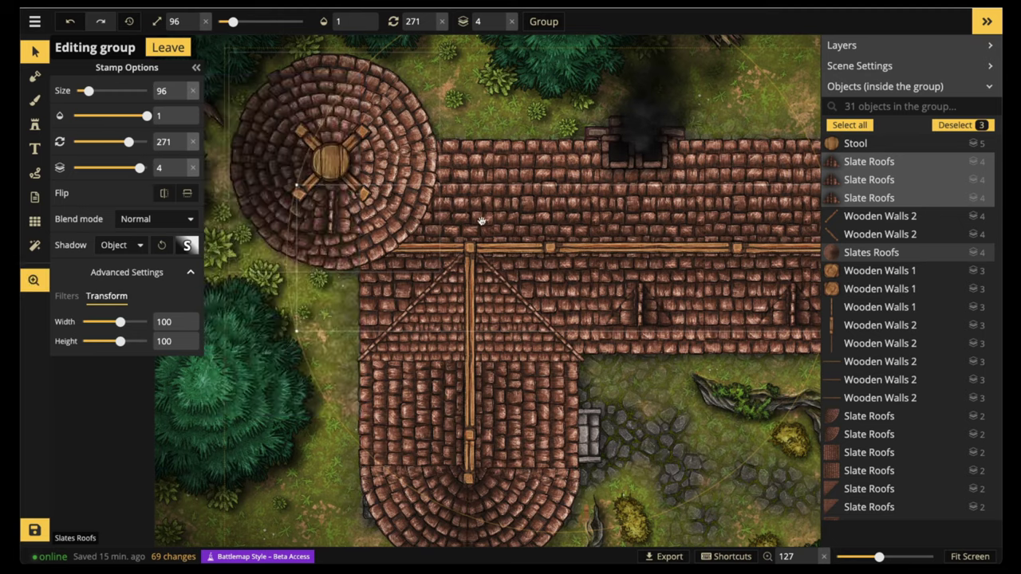
Step: Offset the three dormers' object shadow by 6.8 in Y and set its colour alpha to 67
{"action": "left_click", "coordinate": [186, 244]}
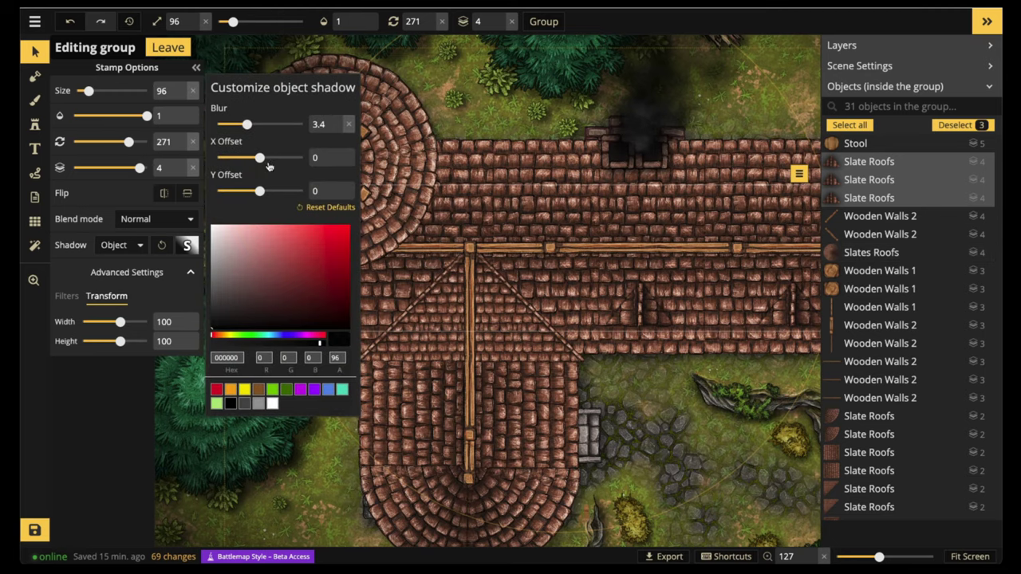
{"action": "left_click_drag", "start_coordinate": [255, 191], "coordinate": [303, 197]}
{"action": "left_click", "coordinate": [411, 180]}
{"action": "scroll", "coordinate": [410, 180], "scroll_direction": "down", "scroll_amount": 2}
{"action": "left_click_drag", "start_coordinate": [411, 179], "coordinate": [357, 166]}
{"action": "left_click", "coordinate": [186, 245]}
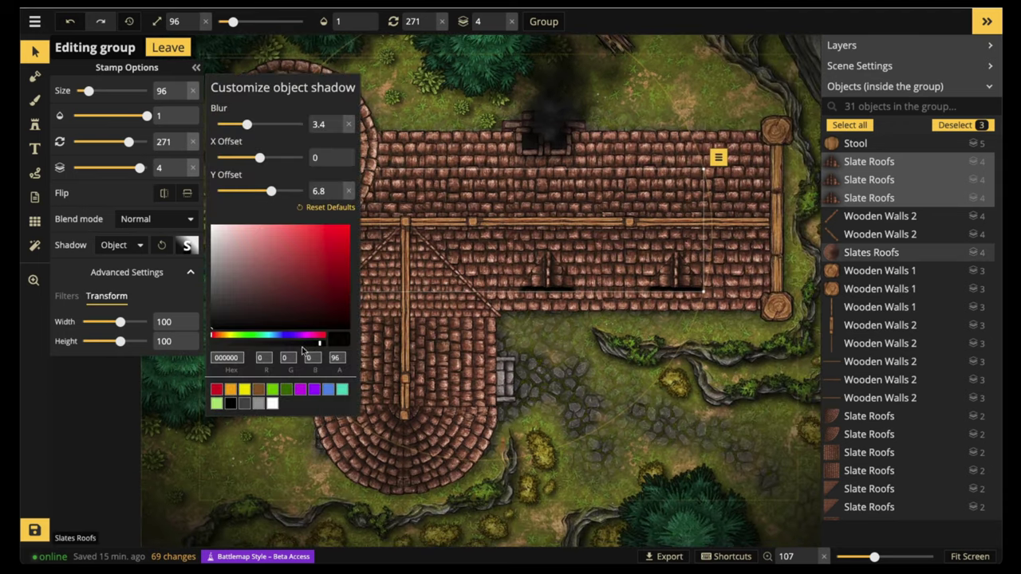
{"action": "left_click", "coordinate": [288, 345]}
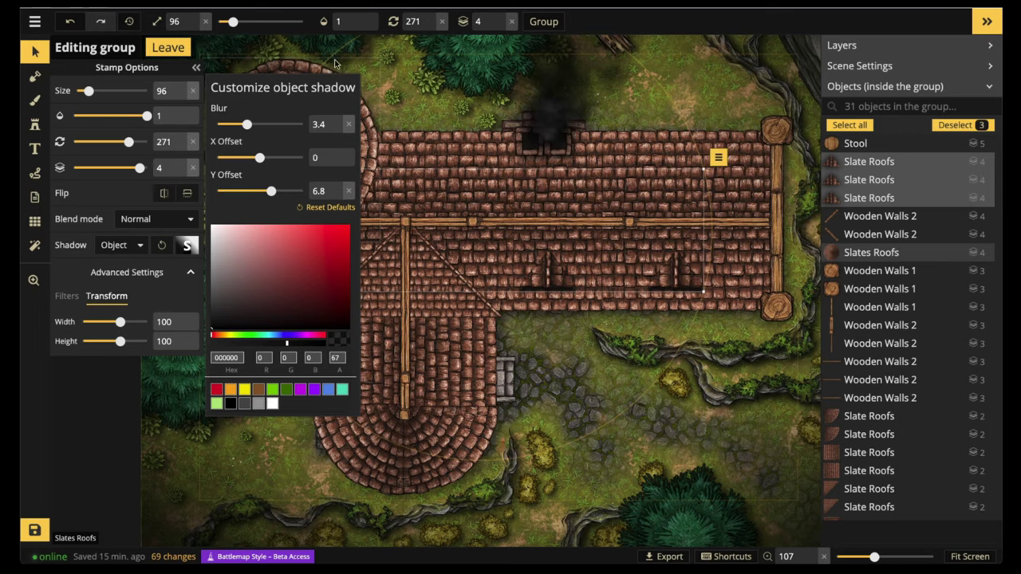
{"action": "left_click", "coordinate": [335, 63]}
Step: Give the round tower roof an Object shadow with blur 3, X offset 10.5, Y offset 7 and alpha 51
{"action": "left_click_drag", "start_coordinate": [296, 94], "coordinate": [383, 110]}
{"action": "left_click", "coordinate": [382, 110]}
{"action": "left_click", "coordinate": [134, 250]}
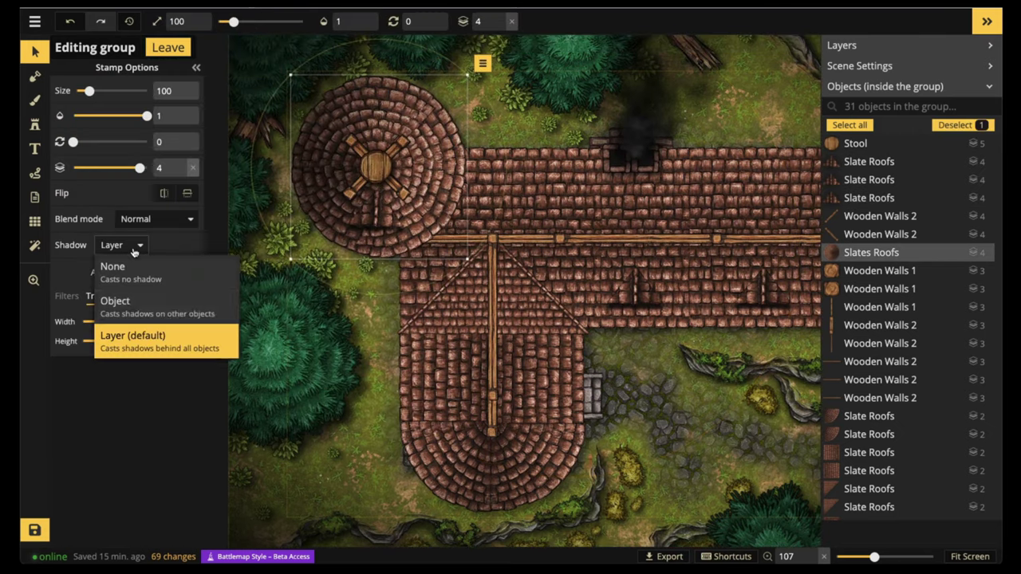
{"action": "left_click", "coordinate": [120, 306]}
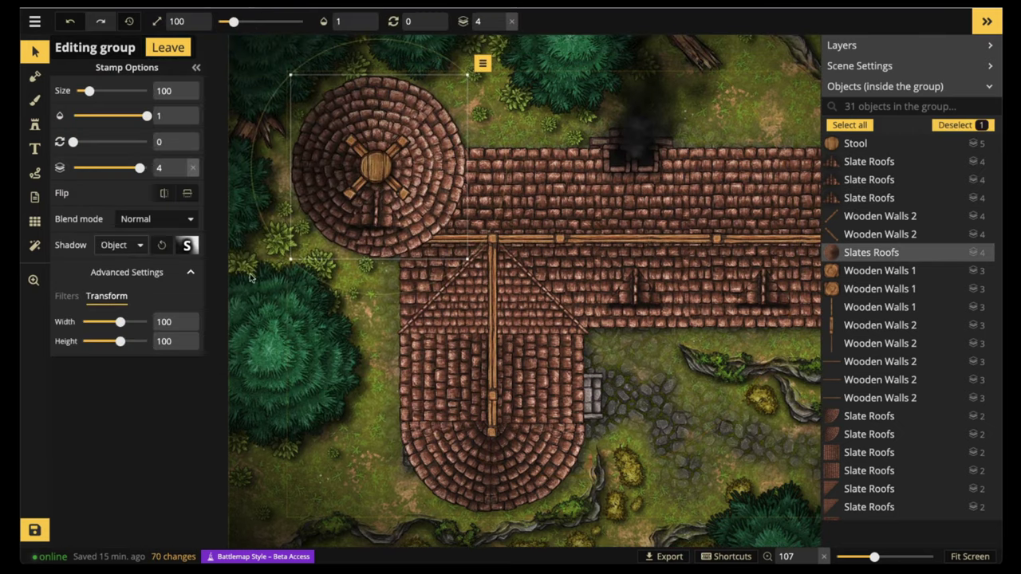
{"action": "left_click", "coordinate": [186, 244]}
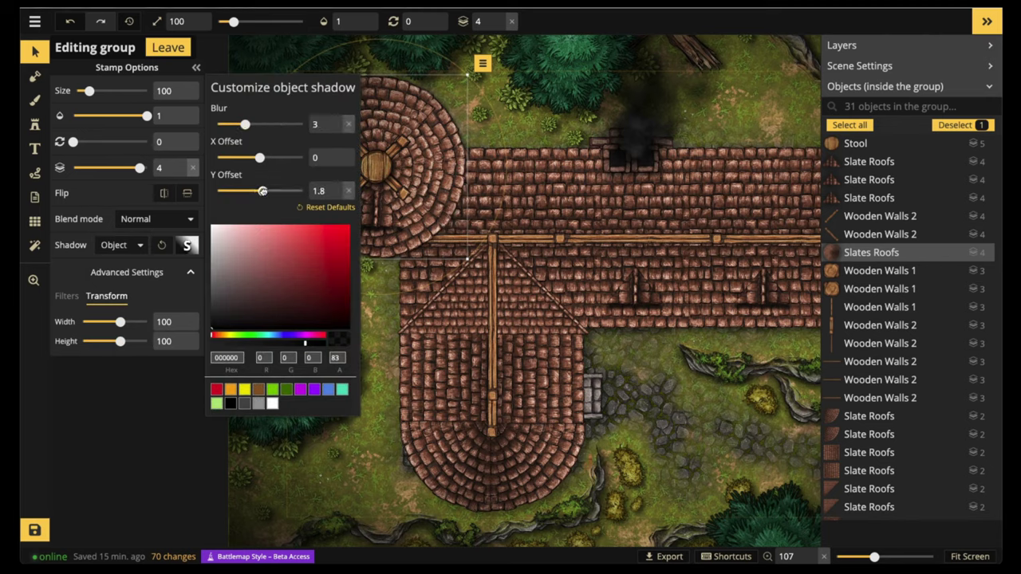
{"action": "left_click_drag", "start_coordinate": [258, 157], "coordinate": [279, 158]}
{"action": "left_click", "coordinate": [269, 345]}
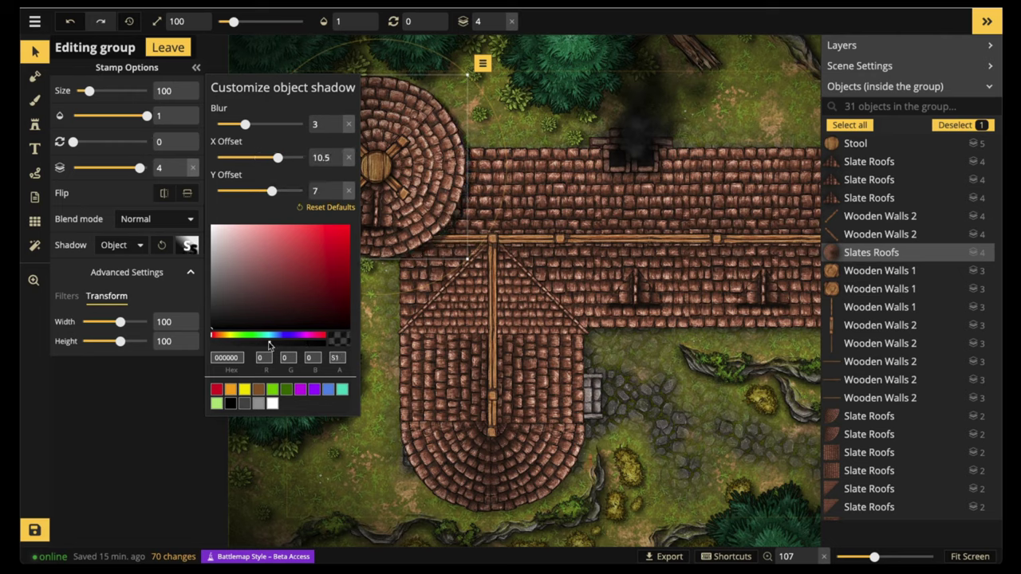
{"action": "left_click", "coordinate": [443, 149]}
Step: Give the three slate pieces along the main roof's south edge an Object shadow with blur 3.9, Y offset 10.3 and alpha 57
{"action": "scroll", "coordinate": [424, 146], "scroll_direction": "down", "scroll_amount": 3}
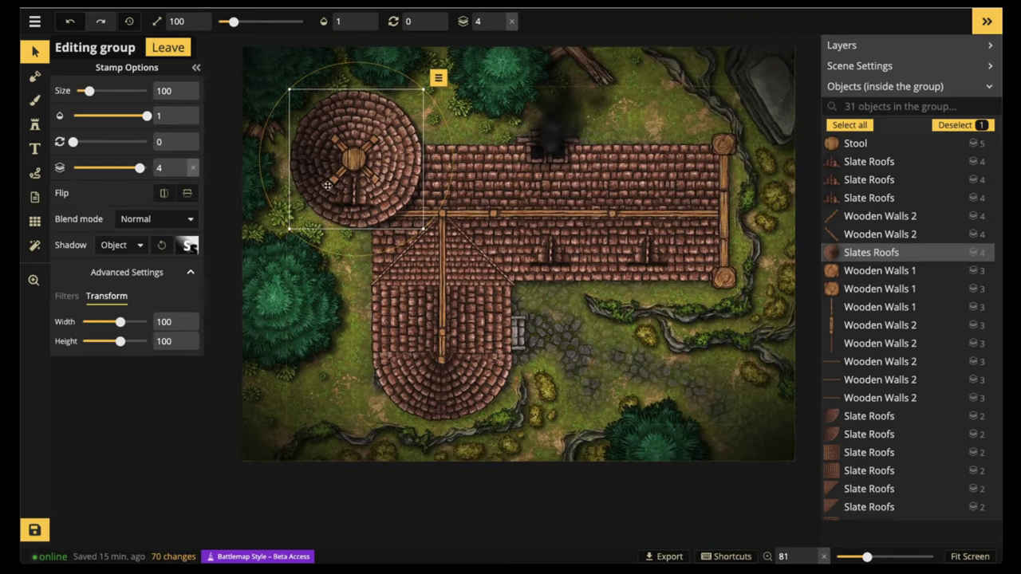
{"action": "left_click", "coordinate": [696, 262]}
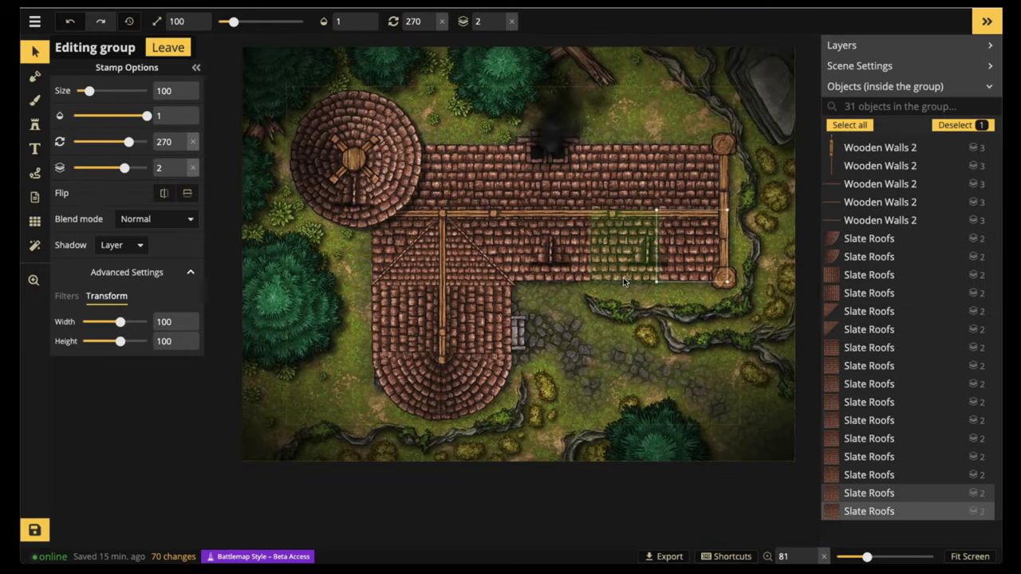
{"action": "left_click", "coordinate": [559, 275], "text": "shift"}
{"action": "left_click", "coordinate": [560, 275], "text": "shift"}
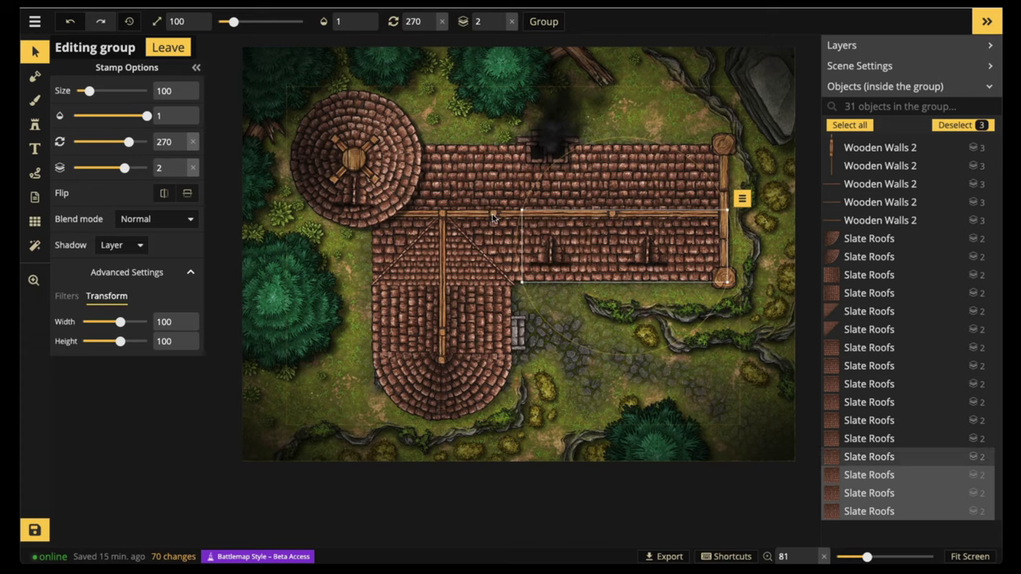
{"action": "left_click", "coordinate": [137, 249]}
{"action": "left_click", "coordinate": [137, 303]}
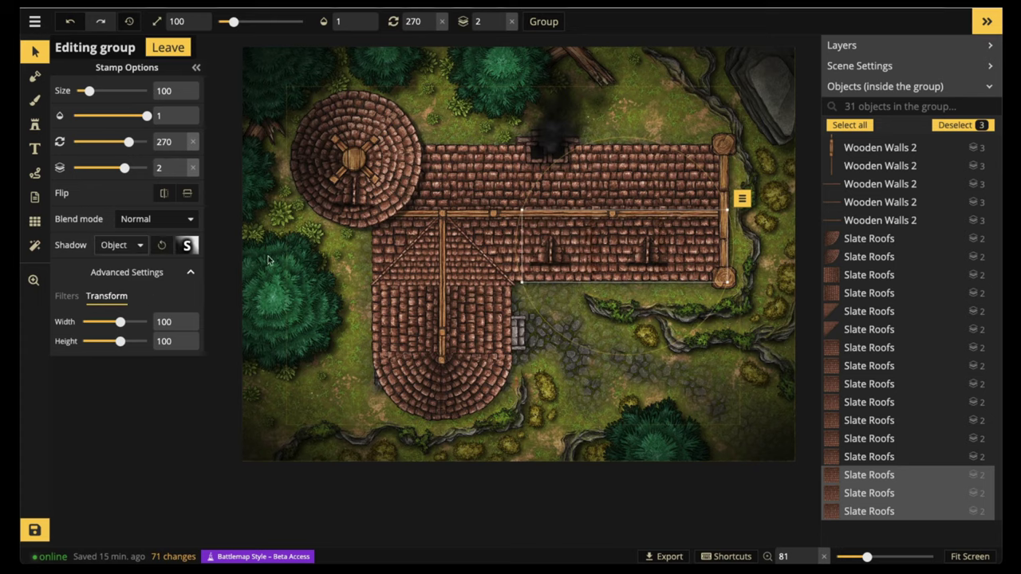
{"action": "left_click", "coordinate": [187, 245]}
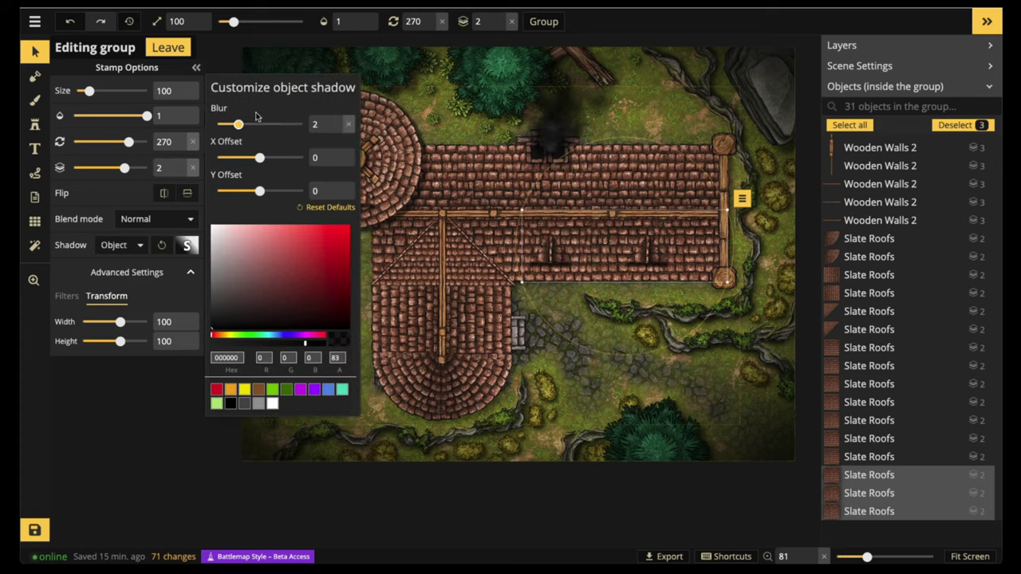
{"action": "left_click", "coordinate": [248, 124]}
{"action": "left_click_drag", "start_coordinate": [259, 193], "coordinate": [277, 191]}
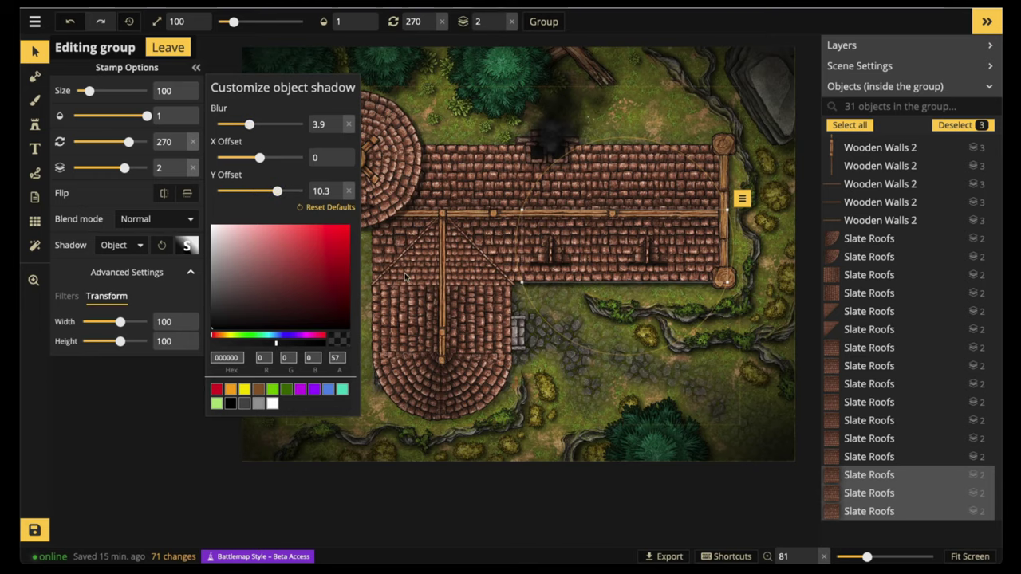
{"action": "left_click", "coordinate": [558, 252]}
{"action": "key", "text": "Escape"}
{"action": "scroll", "coordinate": [598, 241], "scroll_direction": "down", "scroll_amount": 2}
{"action": "left_click_drag", "start_coordinate": [599, 243], "coordinate": [571, 229]}
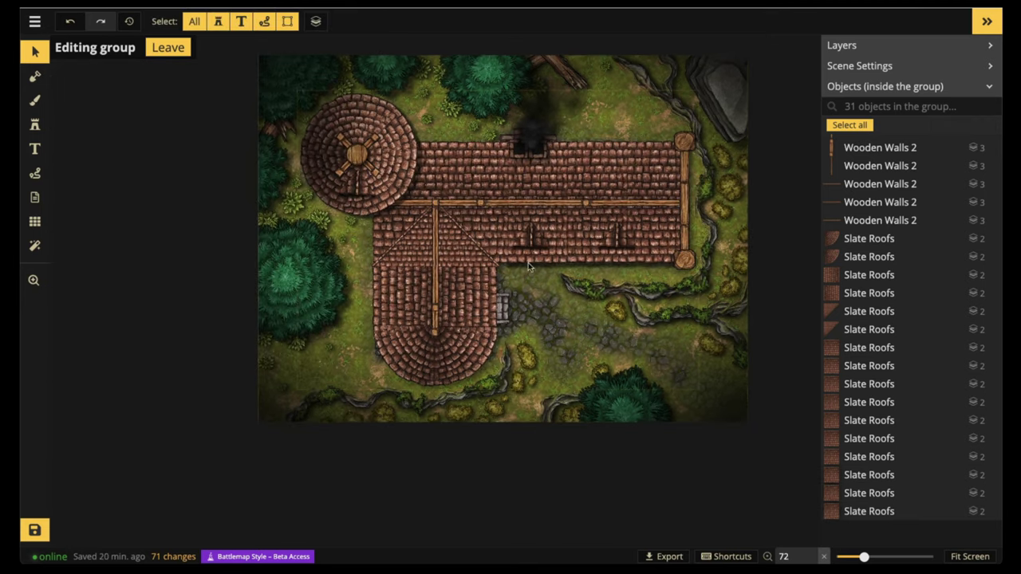
Step: Paint soft black shading around the house on the BG layer with a round brush, size 30, opacity 0.53 and softness 1
{"action": "left_click_drag", "start_coordinate": [437, 222], "coordinate": [429, 244]}
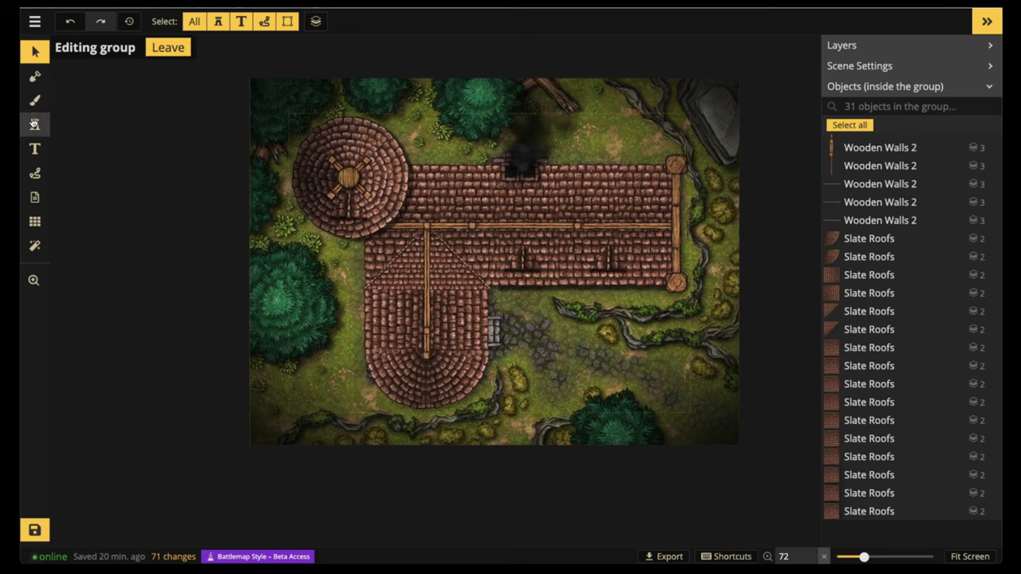
{"action": "key", "text": "b"}
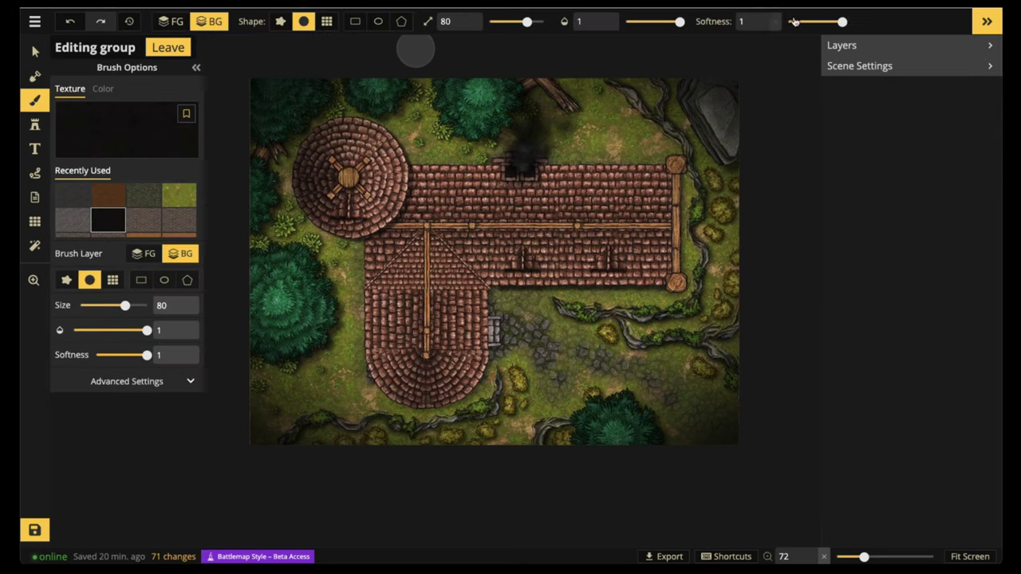
{"action": "mouse_move", "coordinate": [680, 22]}
{"action": "left_mouse_down"}
{"action": "mouse_move", "coordinate": [646, 21]}
{"action": "mouse_move", "coordinate": [656, 21]}
{"action": "left_mouse_up"}
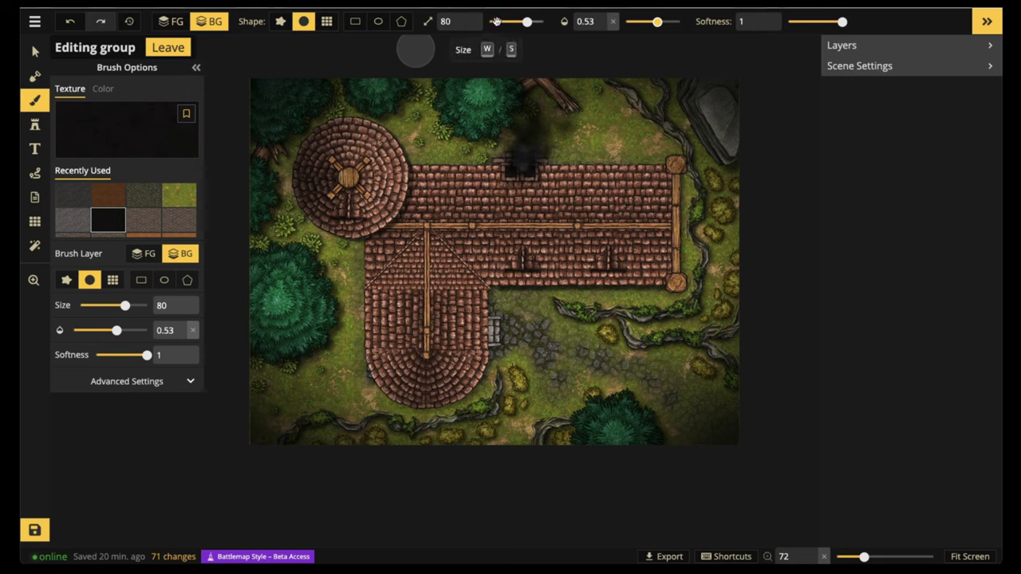
{"action": "left_click_drag", "start_coordinate": [526, 21], "coordinate": [497, 22]}
{"action": "left_click", "coordinate": [465, 17]}
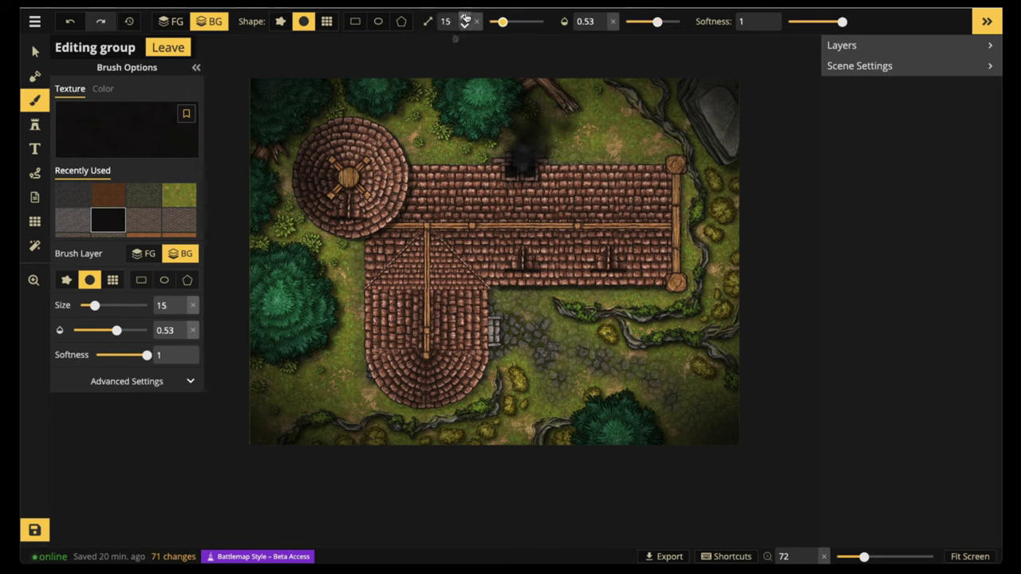
{"action": "scroll", "coordinate": [465, 20], "scroll_direction": "up", "scroll_amount": 3}
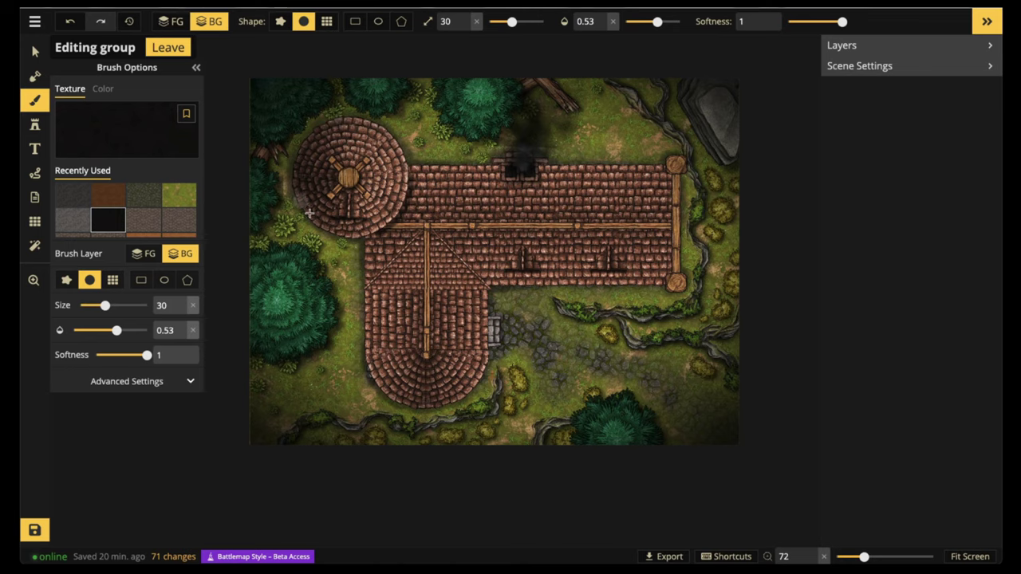
{"action": "scroll", "coordinate": [390, 391], "scroll_direction": "down", "scroll_amount": 3}
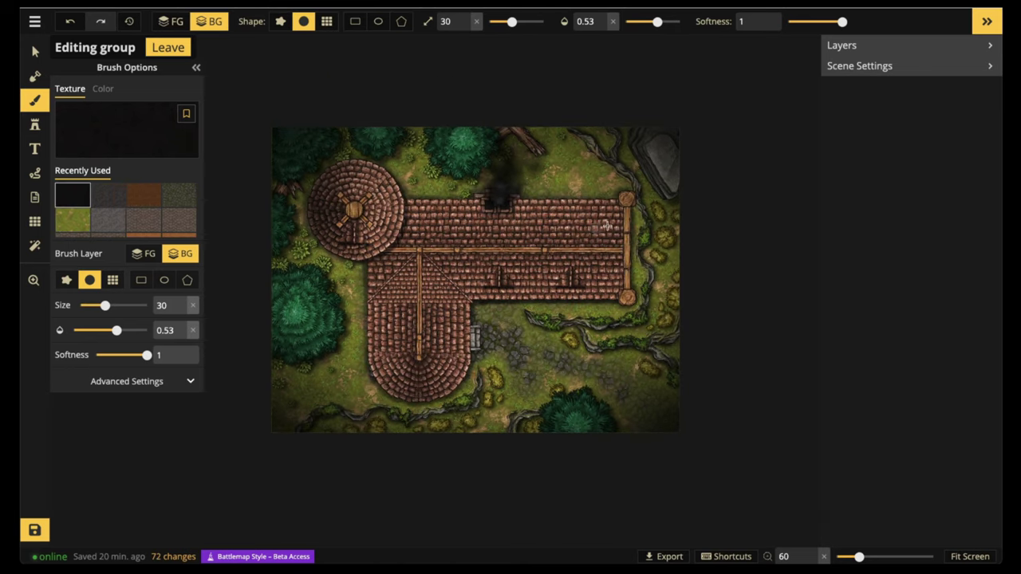
Step: Give the two curved south-end roof pieces an Object shadow with blur 3.9, Y offset 10.5 and alpha 60, and leave group editing
{"action": "key", "text": "ctrl+a"}
{"action": "left_click", "coordinate": [405, 382]}
{"action": "left_click", "coordinate": [437, 379], "text": "shift"}
{"action": "left_click", "coordinate": [122, 245]}
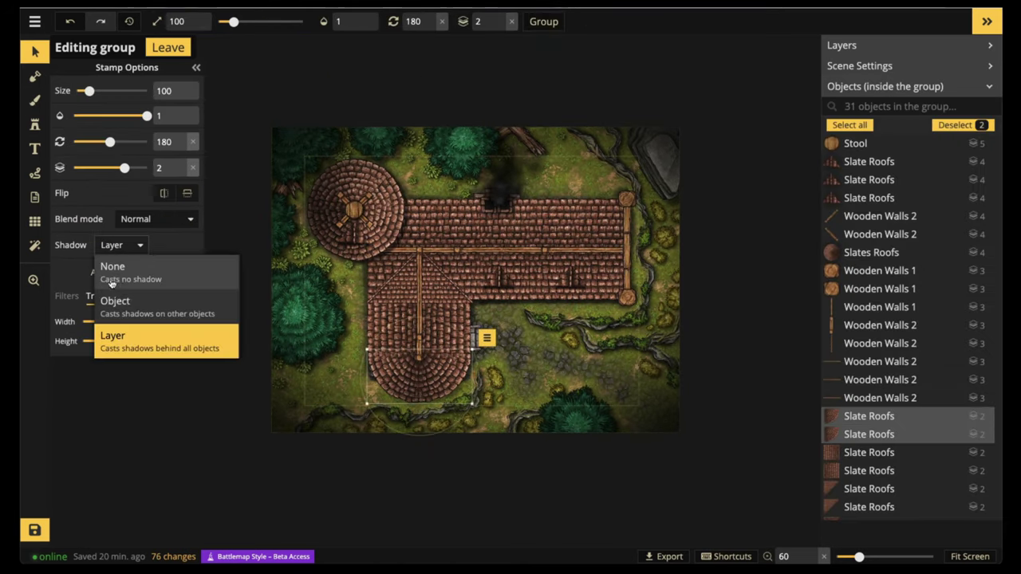
{"action": "left_click", "coordinate": [115, 306]}
{"action": "left_click", "coordinate": [188, 246]}
{"action": "left_click", "coordinate": [239, 125]}
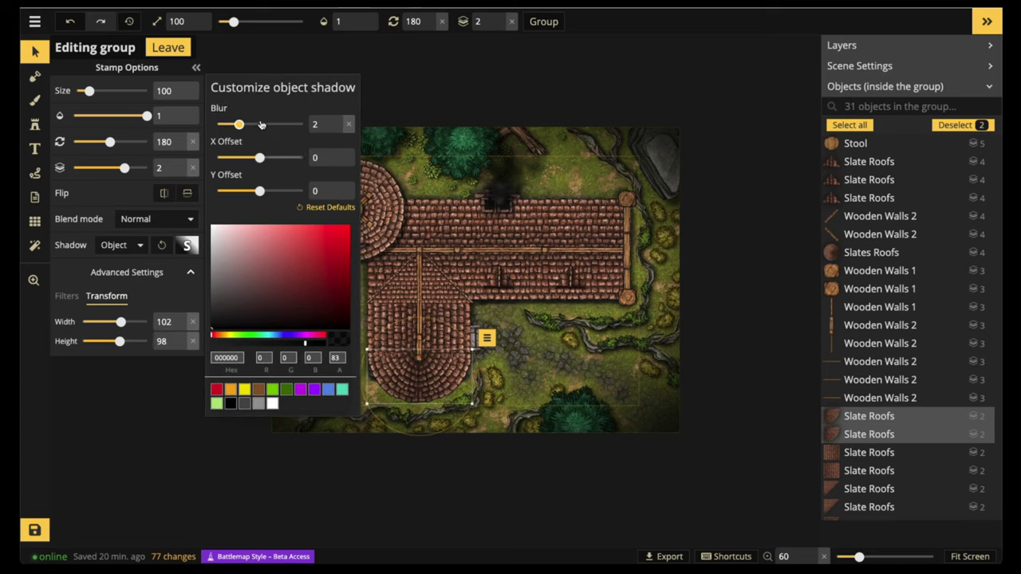
{"action": "left_click_drag", "start_coordinate": [260, 191], "coordinate": [275, 191]}
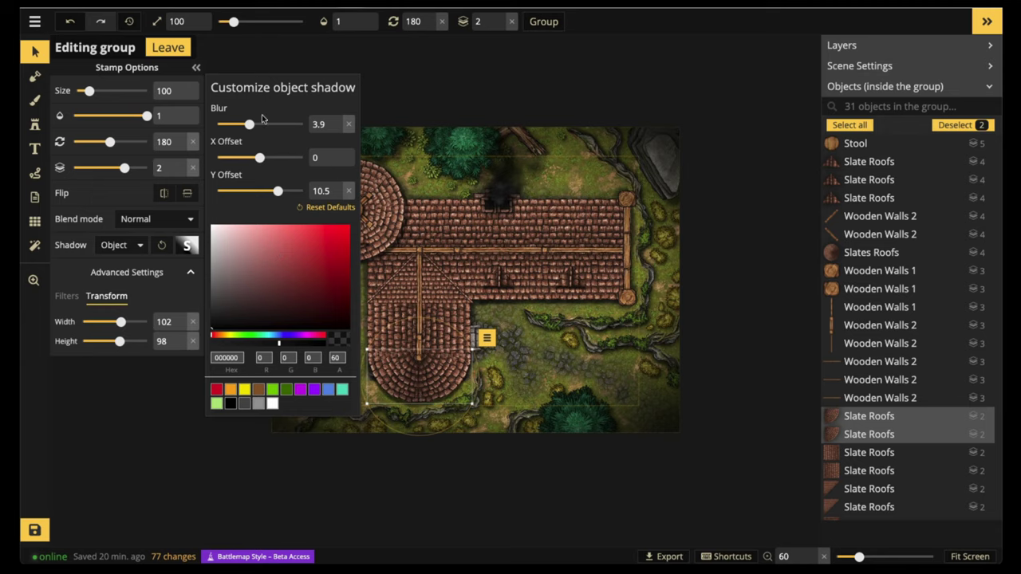
{"action": "left_click", "coordinate": [246, 62]}
{"action": "left_click", "coordinate": [168, 47]}
Step: Preview the house interior by lowering the Roof group's opacity to 0.01, and reset the opacity to 1
{"action": "left_click", "coordinate": [348, 278]}
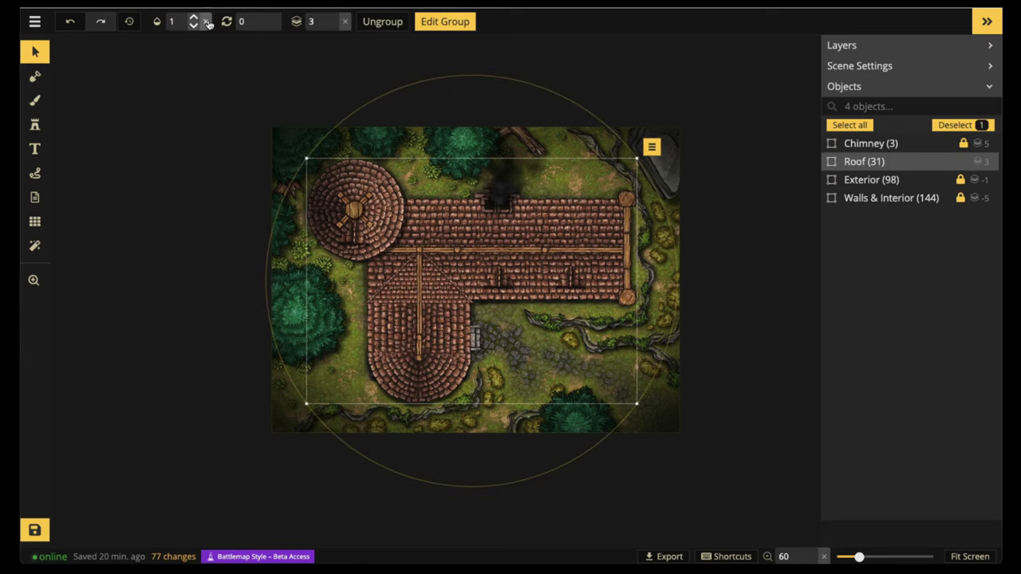
{"action": "left_click", "coordinate": [191, 21]}
{"action": "left_click_drag", "start_coordinate": [233, 67], "coordinate": [101, 63]}
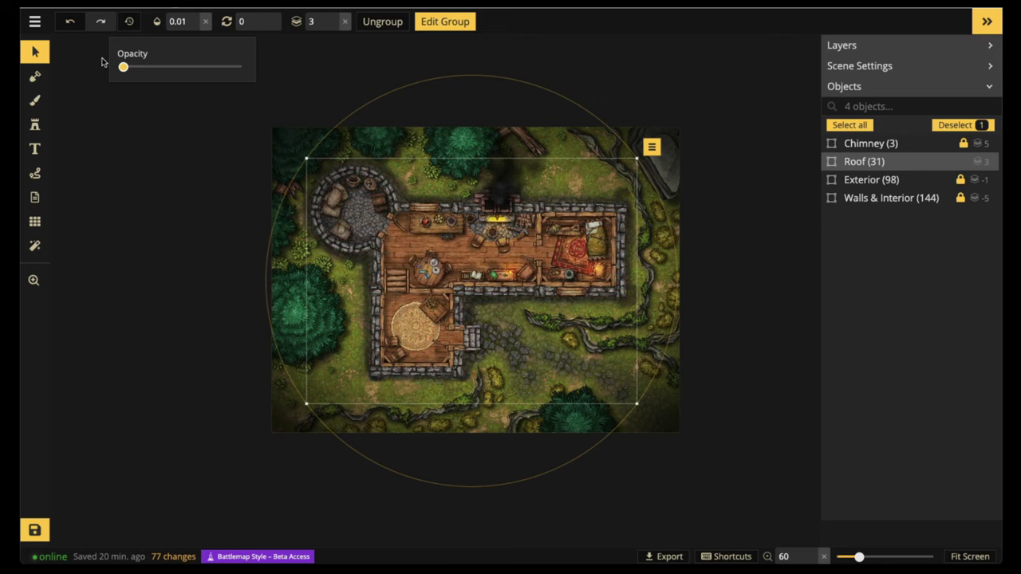
{"action": "left_click", "coordinate": [206, 22]}
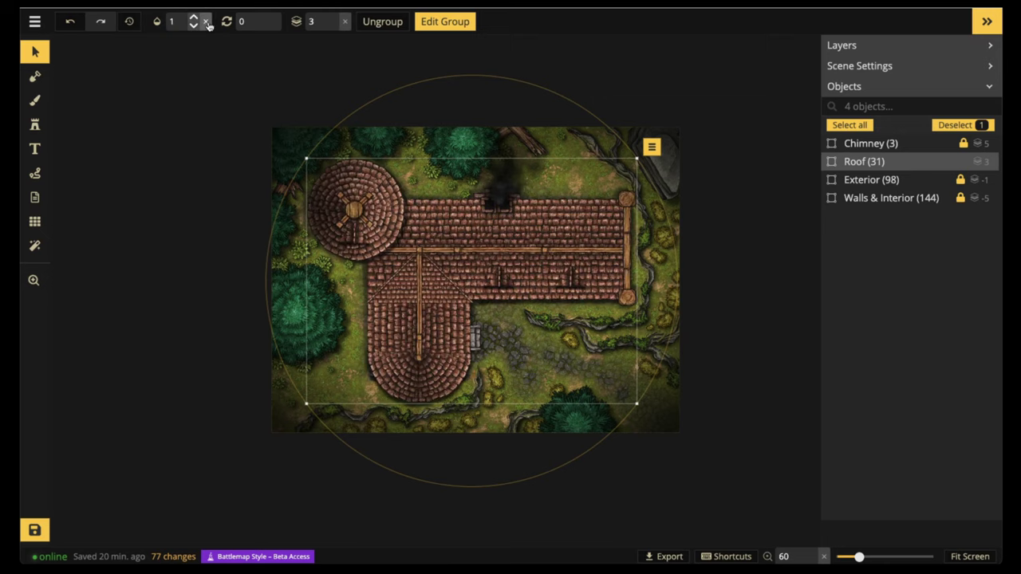